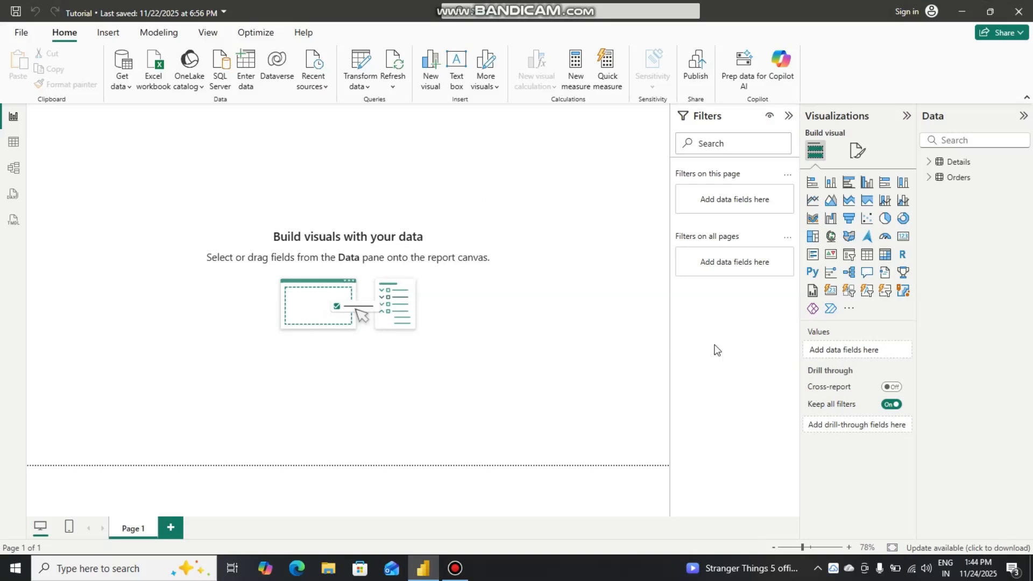
# Add a card visual to the report page and populate it with the Amount field from the Details table
pyautogui.click(906, 240)
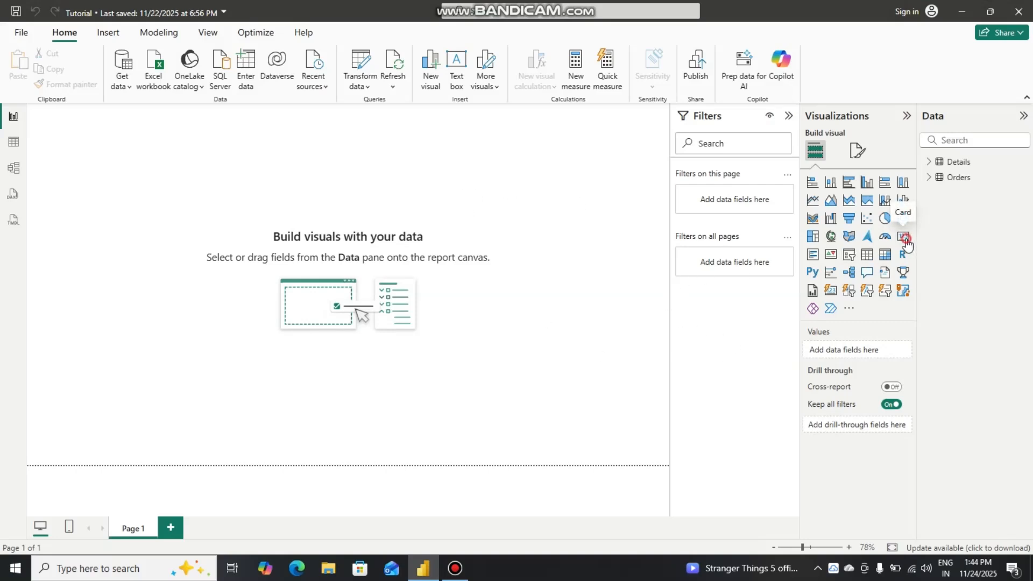
pyautogui.moveTo(132, 195); pyautogui.dragTo(379, 304)
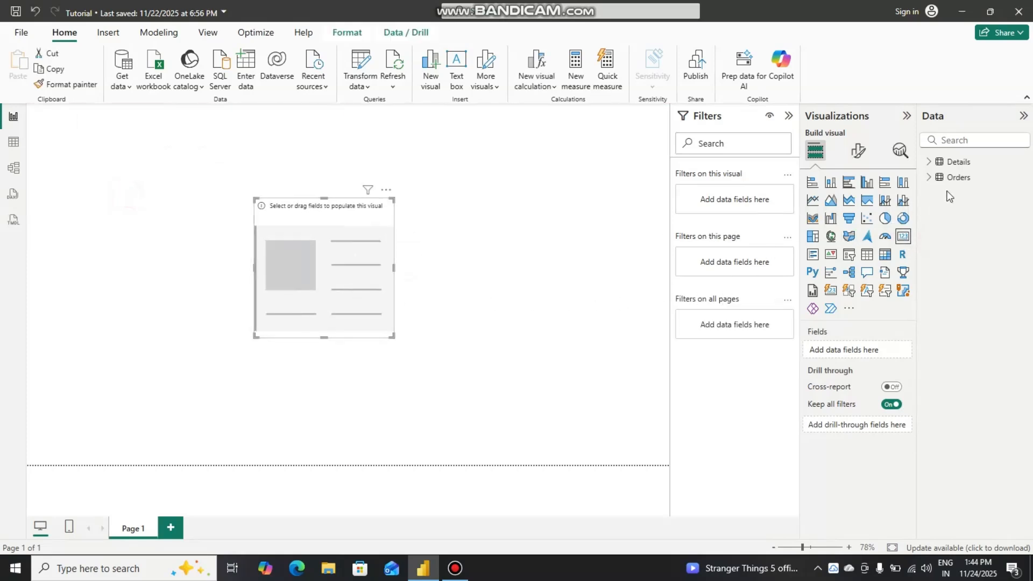
pyautogui.click(929, 162)
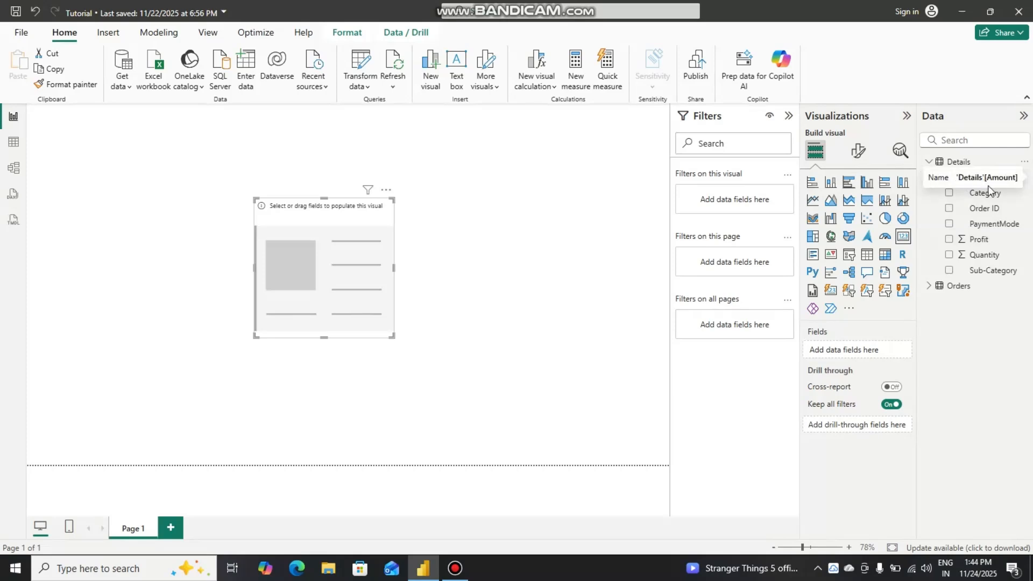
pyautogui.moveTo(985, 177); pyautogui.dragTo(355, 271)
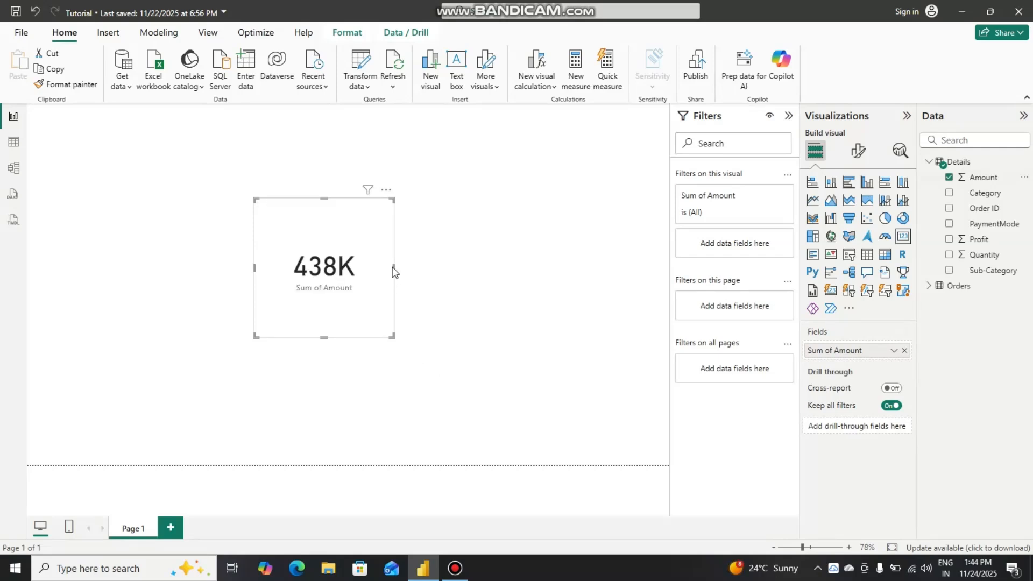
# Resize the card into a compact rectangle about 339 wide and 172 high
pyautogui.moveTo(394, 270); pyautogui.dragTo(510, 269)
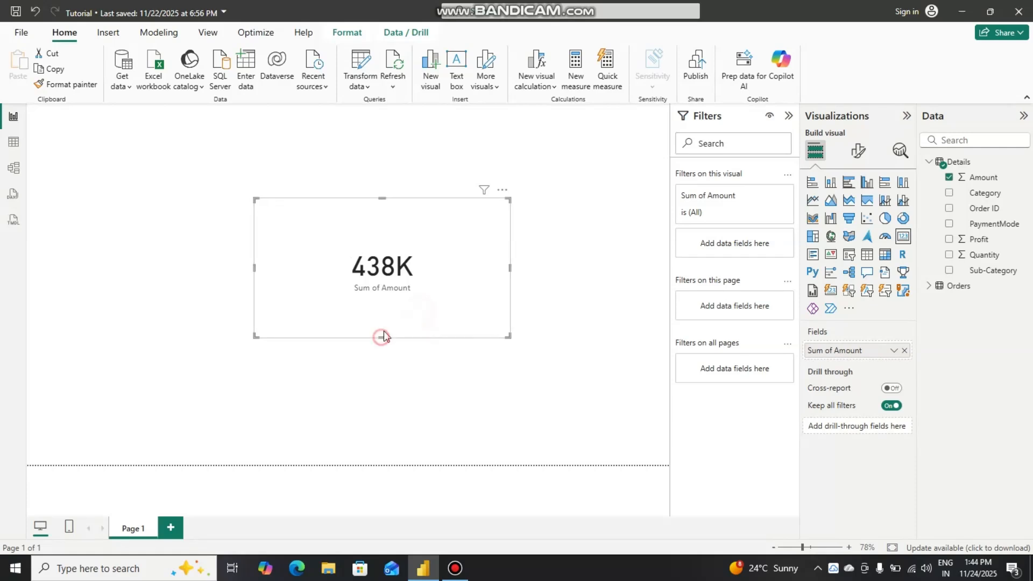
pyautogui.moveTo(383, 337); pyautogui.dragTo(384, 283)
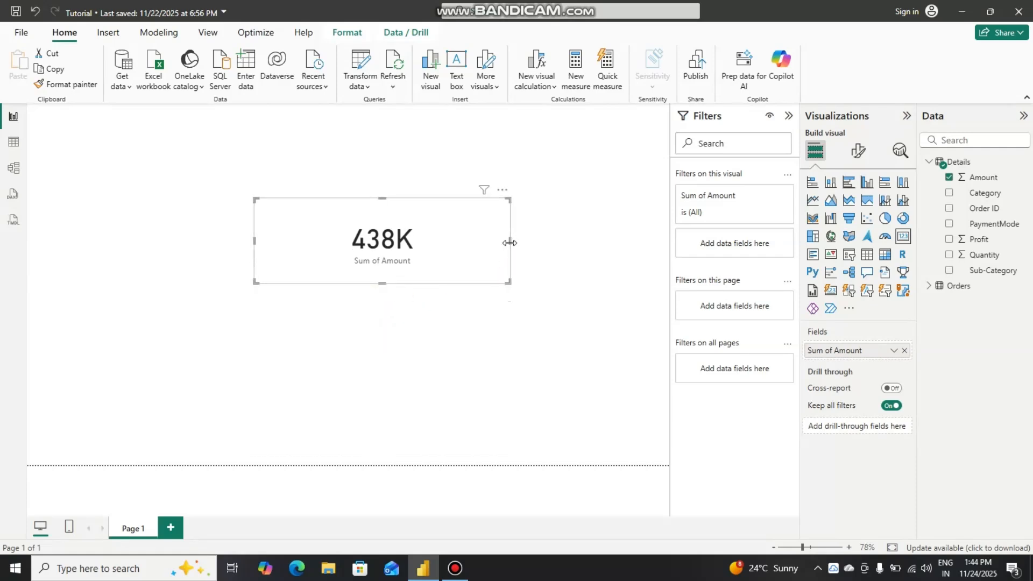
pyautogui.moveTo(510, 242); pyautogui.dragTo(422, 243)
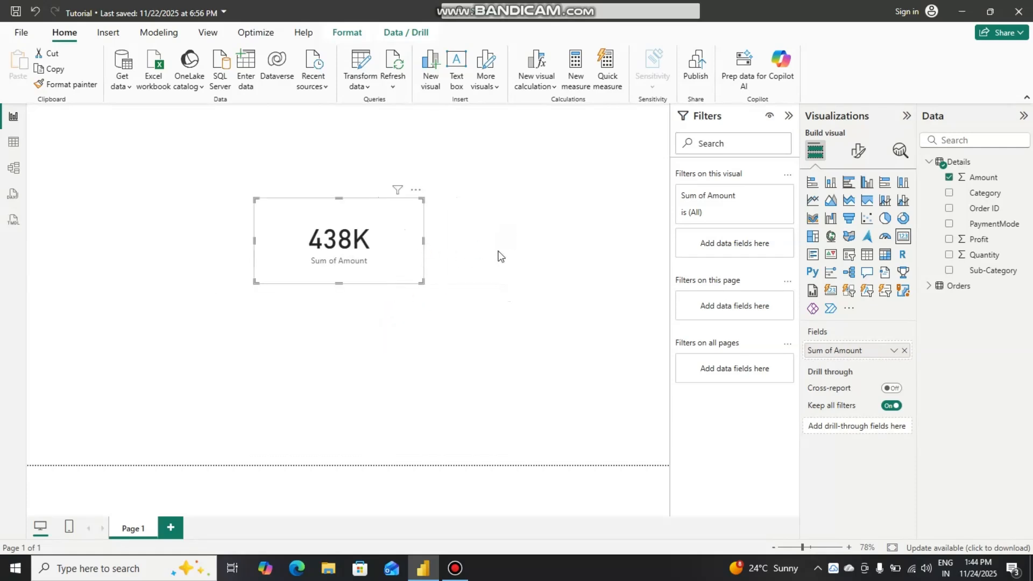
# Keep the card's category label on and format its text as bold, italic and blue
pyautogui.click(858, 150)
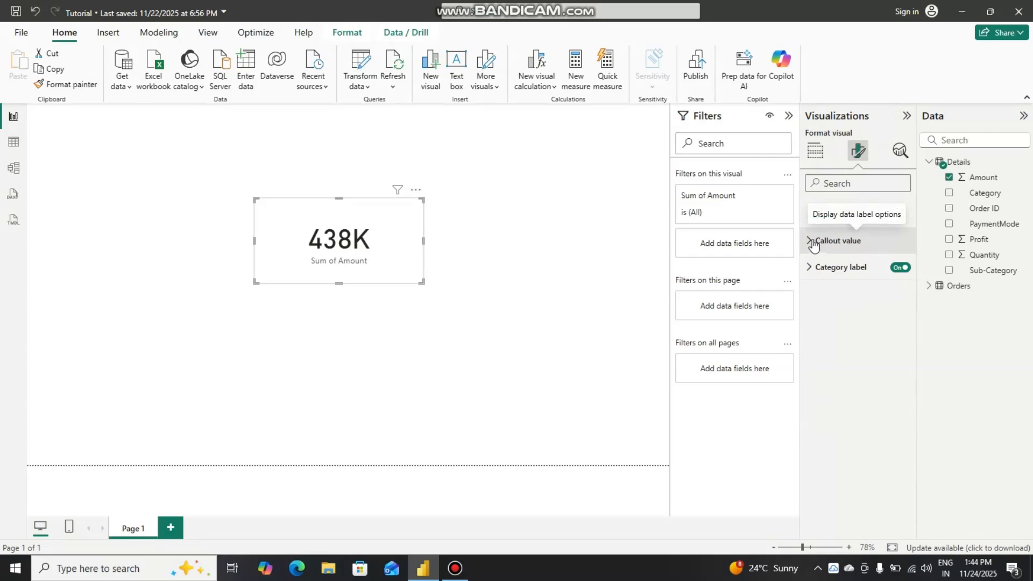
pyautogui.click(812, 267)
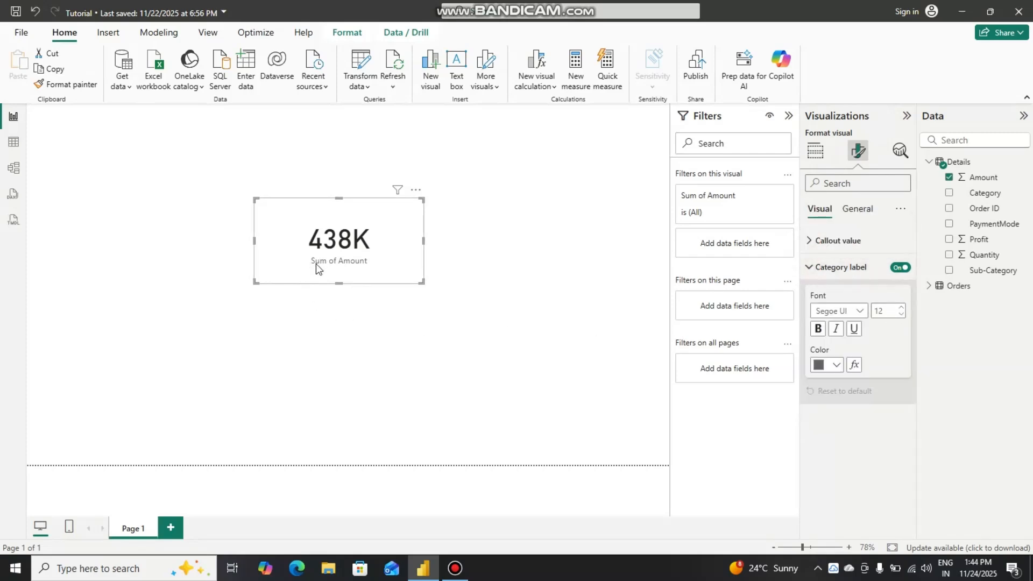
pyautogui.click(901, 268)
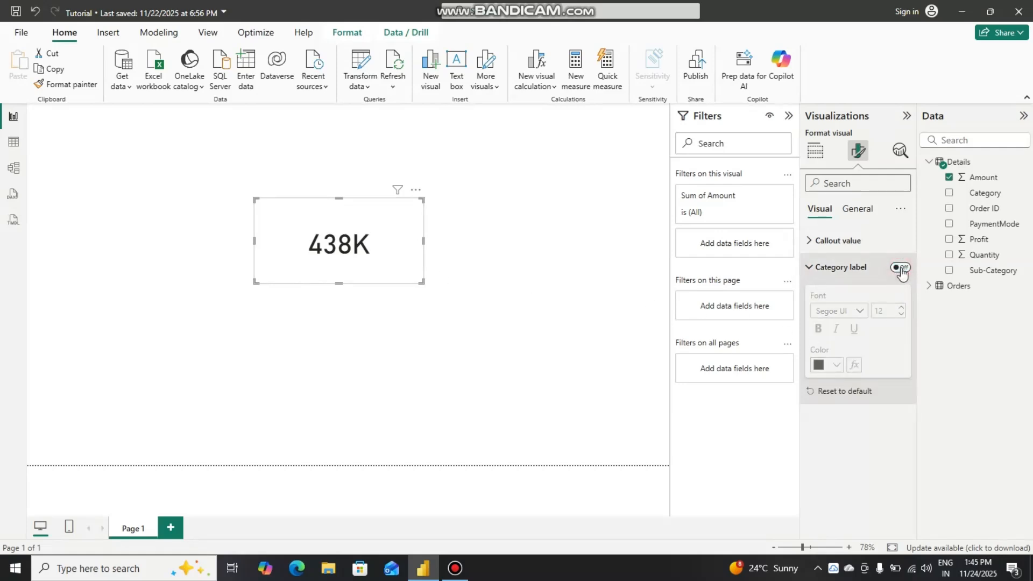
pyautogui.click(901, 268)
pyautogui.click(819, 329)
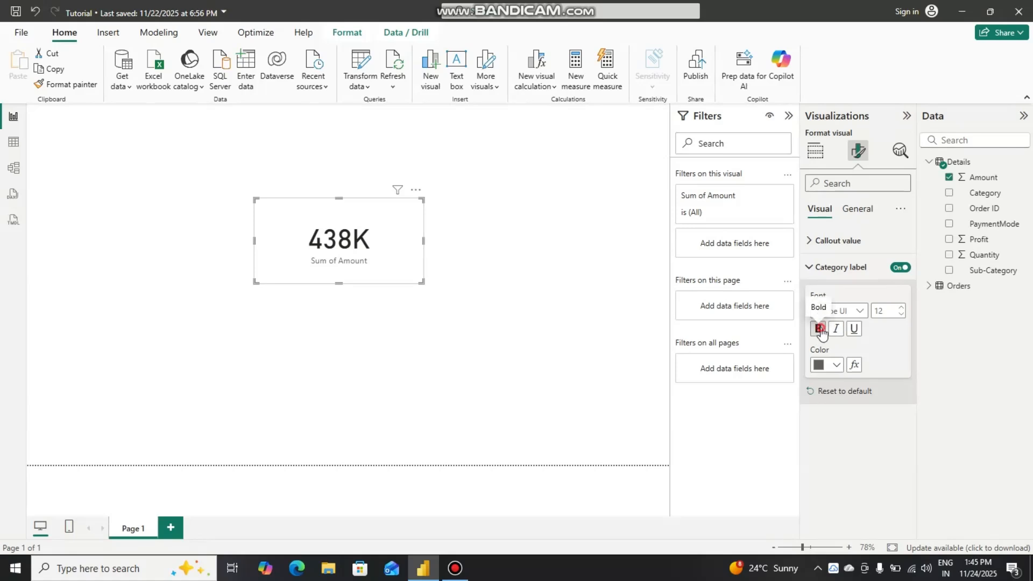
pyautogui.click(836, 329)
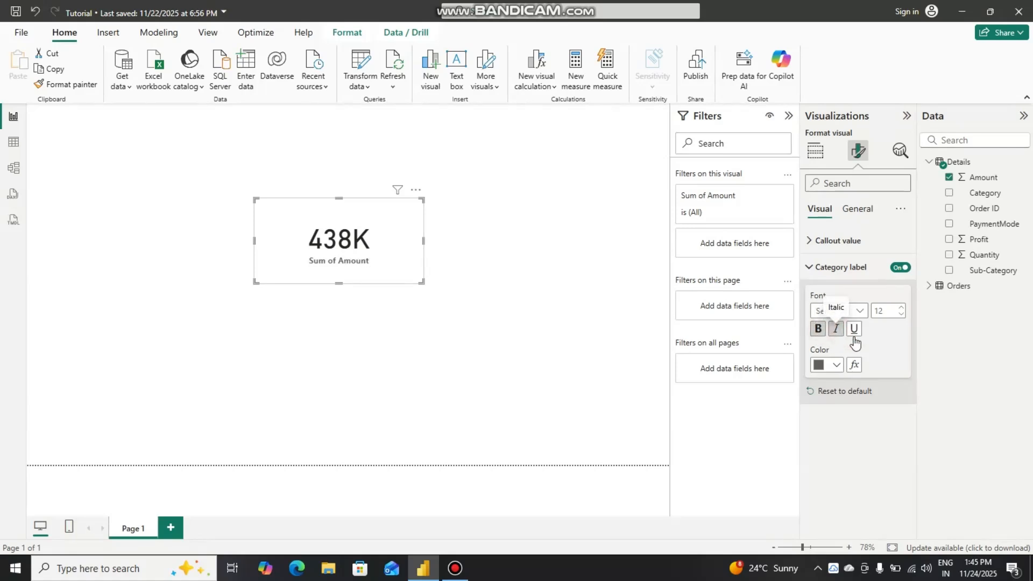
pyautogui.click(834, 365)
pyautogui.click(863, 308)
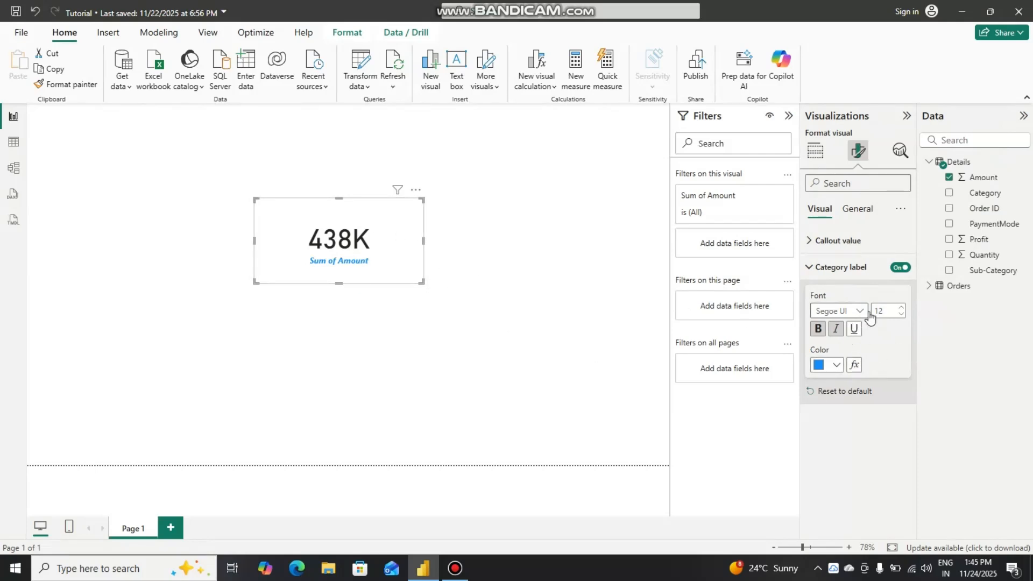
# Increase the category label's font size to 20
pyautogui.click(902, 309)
pyautogui.click(902, 309)
pyautogui.click(902, 309)
pyautogui.click(902, 309)
pyautogui.click(902, 308)
pyautogui.click(903, 309)
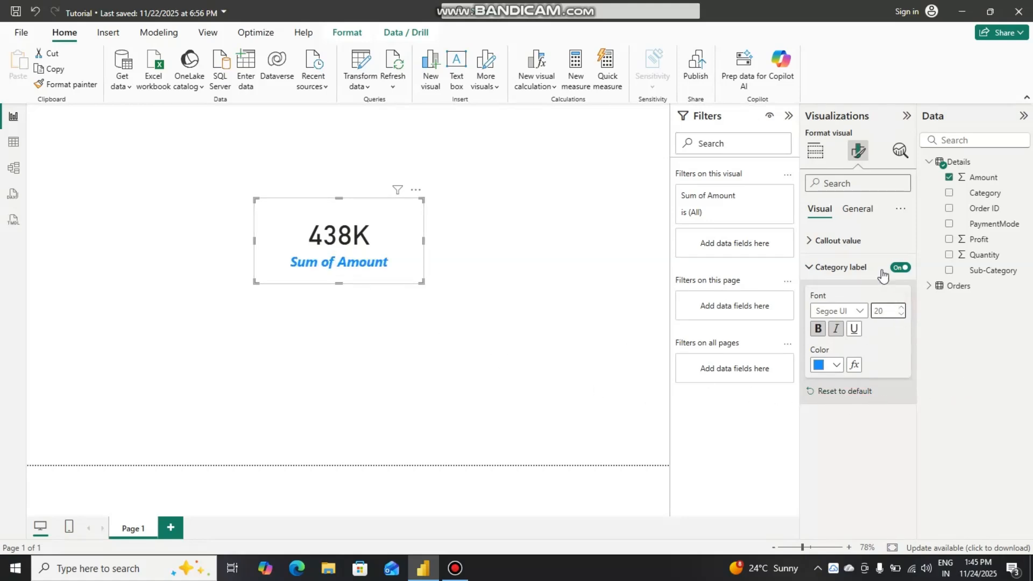
# Turn off the category label and make the card's callout value bold and blue
pyautogui.click(904, 268)
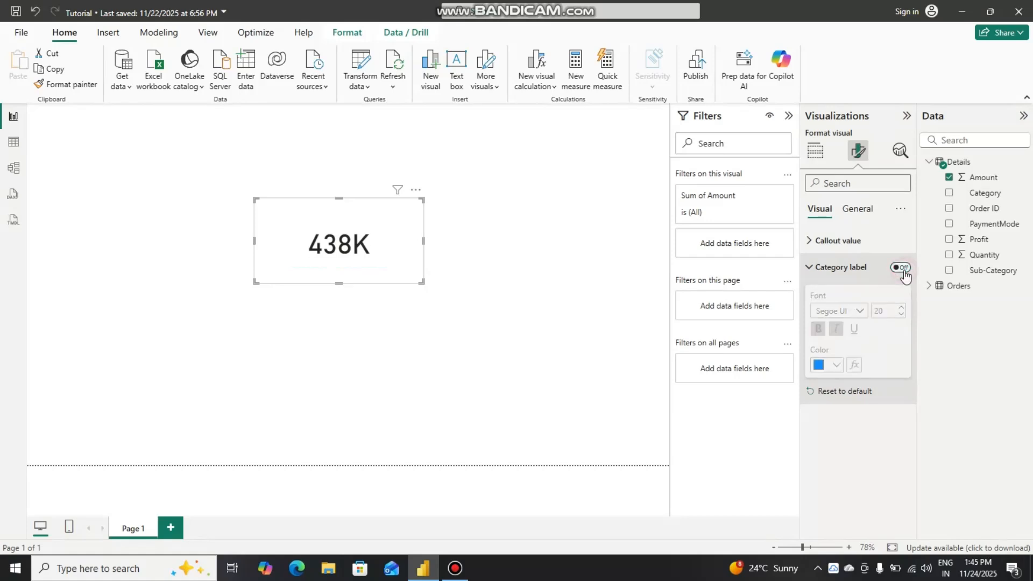
pyautogui.click(810, 267)
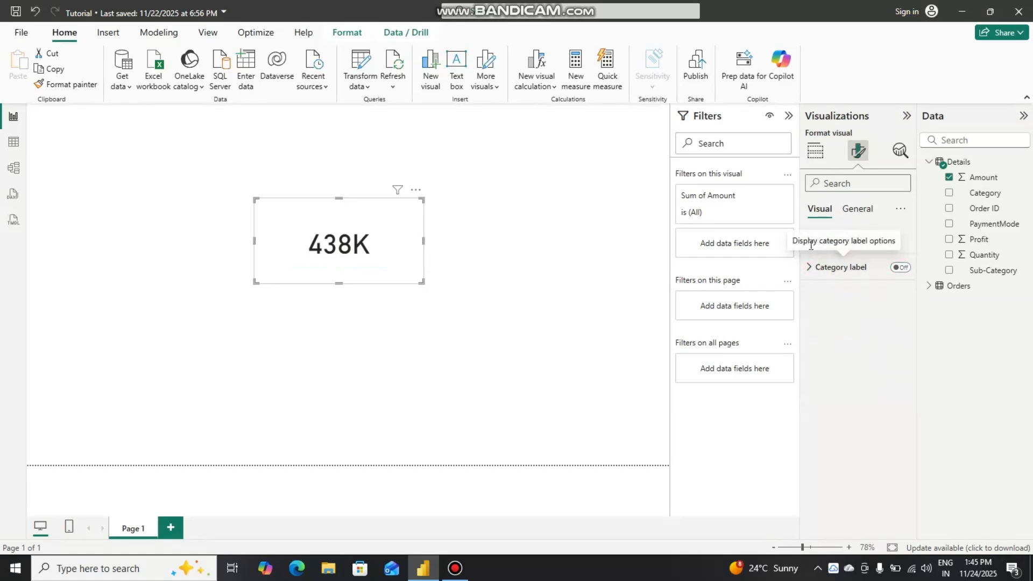
pyautogui.click(811, 241)
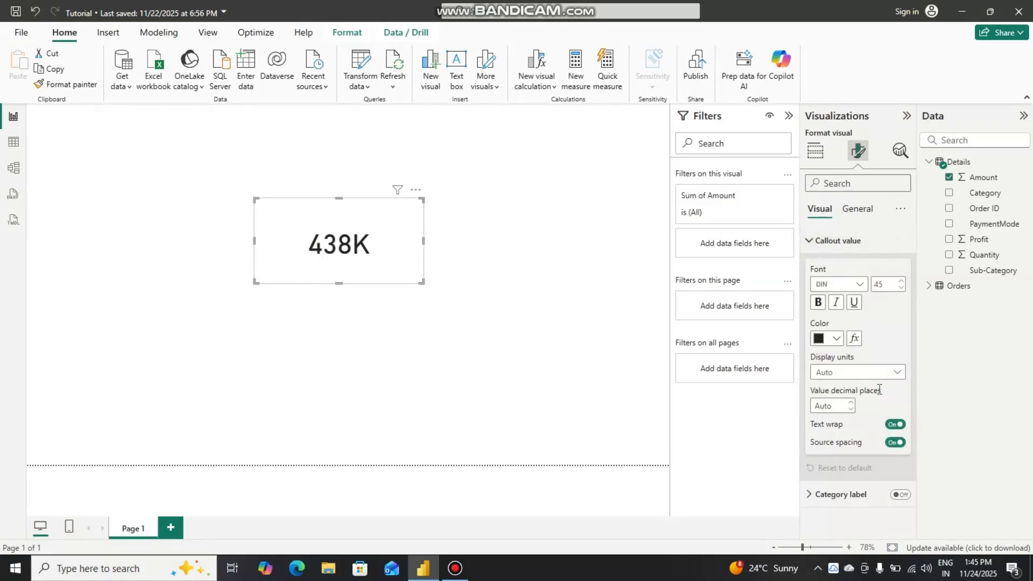
pyautogui.click(818, 303)
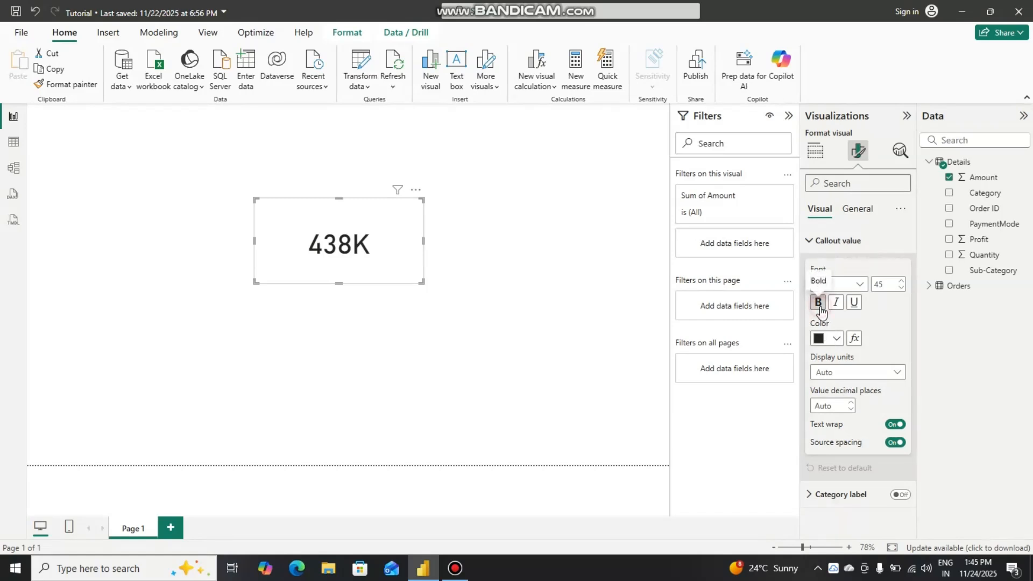
pyautogui.click(836, 339)
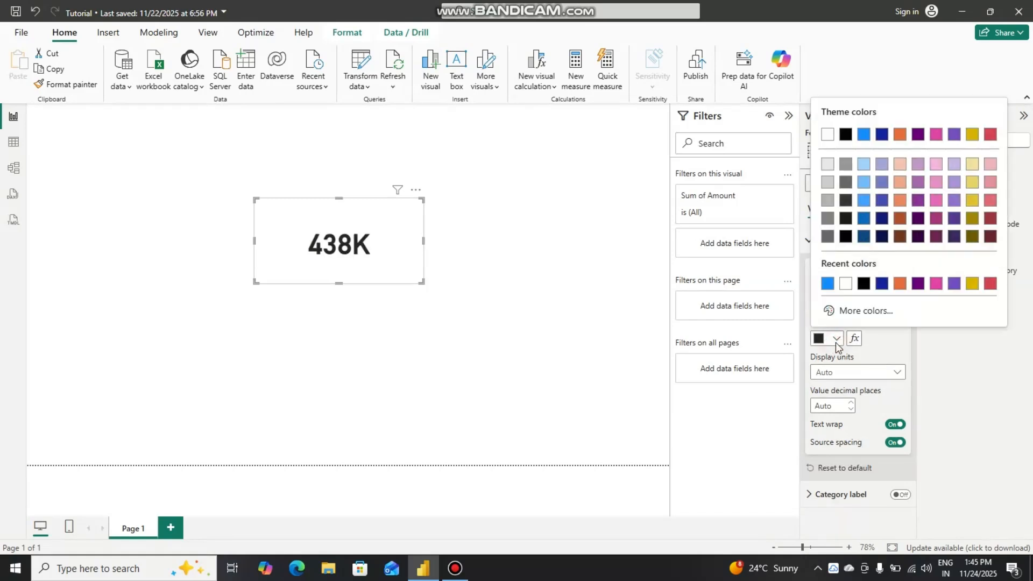
pyautogui.click(828, 284)
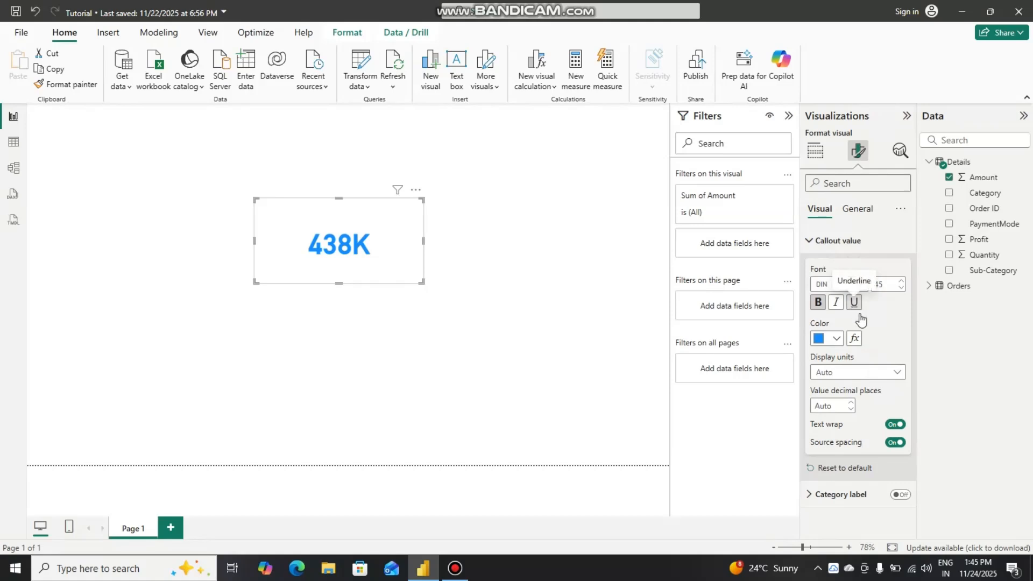
pyautogui.click(811, 241)
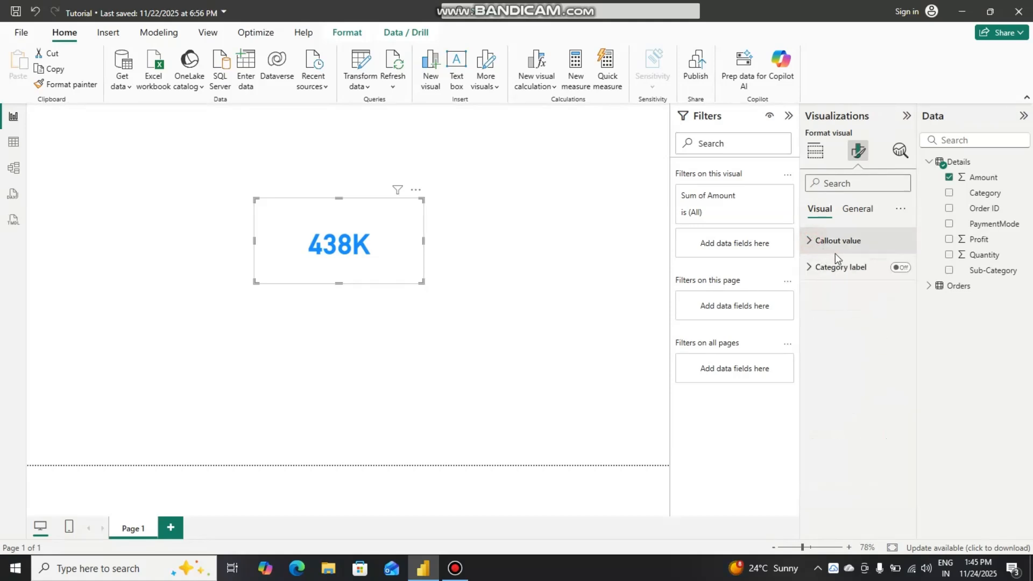
# Turn on the card's title and set its text to "Sum of Amount"
pyautogui.click(856, 210)
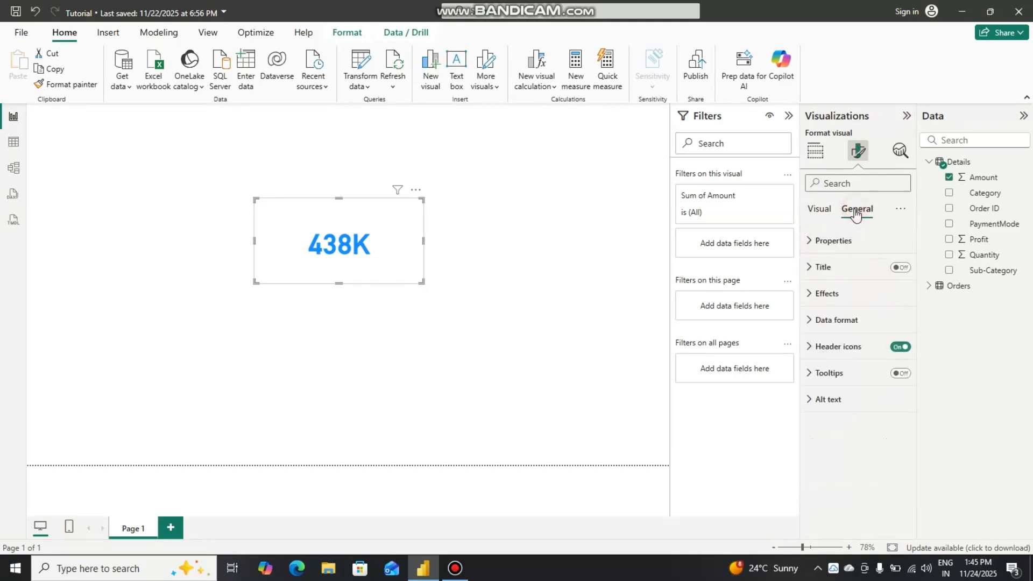
pyautogui.click(812, 243)
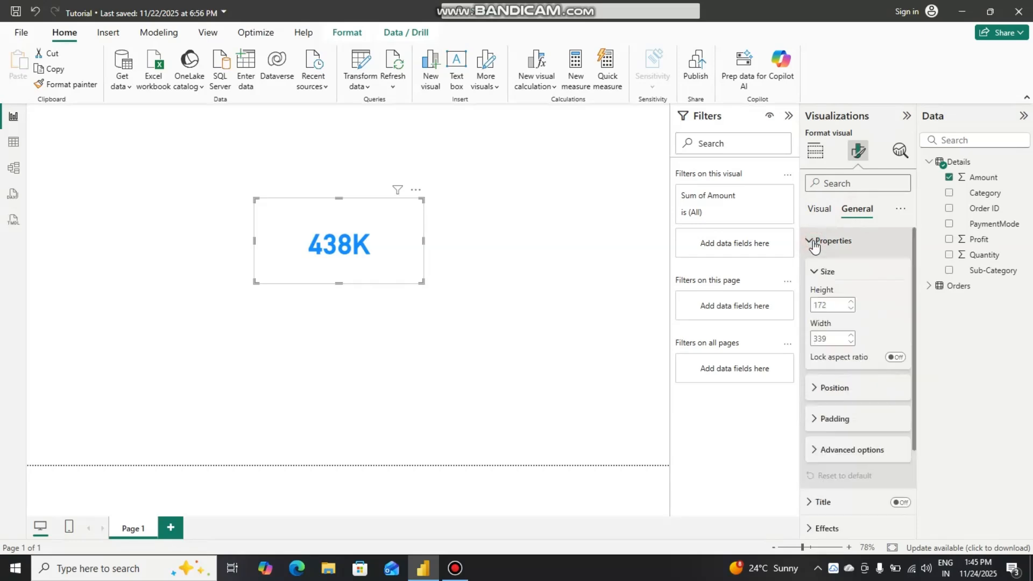
pyautogui.click(814, 242)
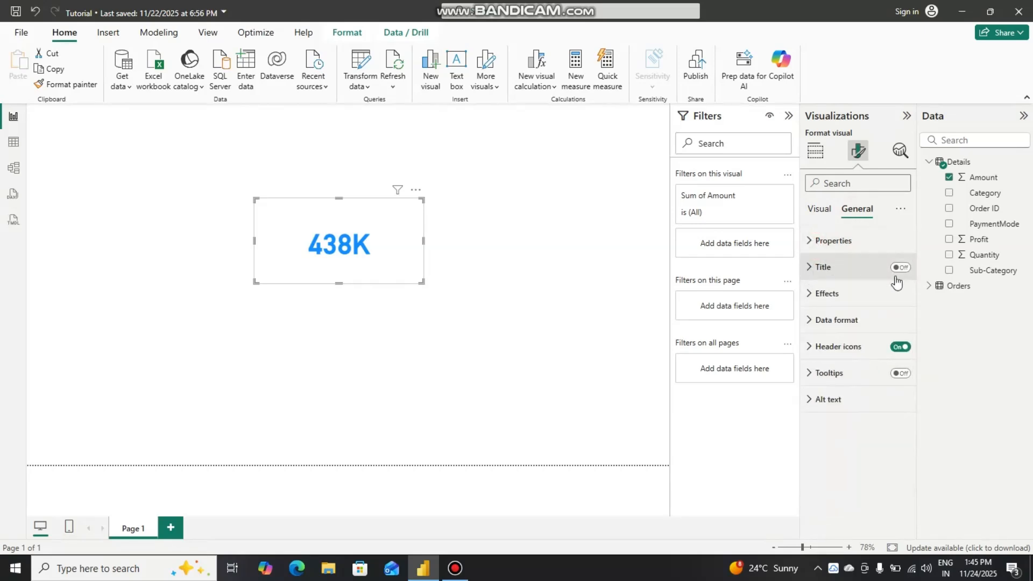
pyautogui.click(814, 268)
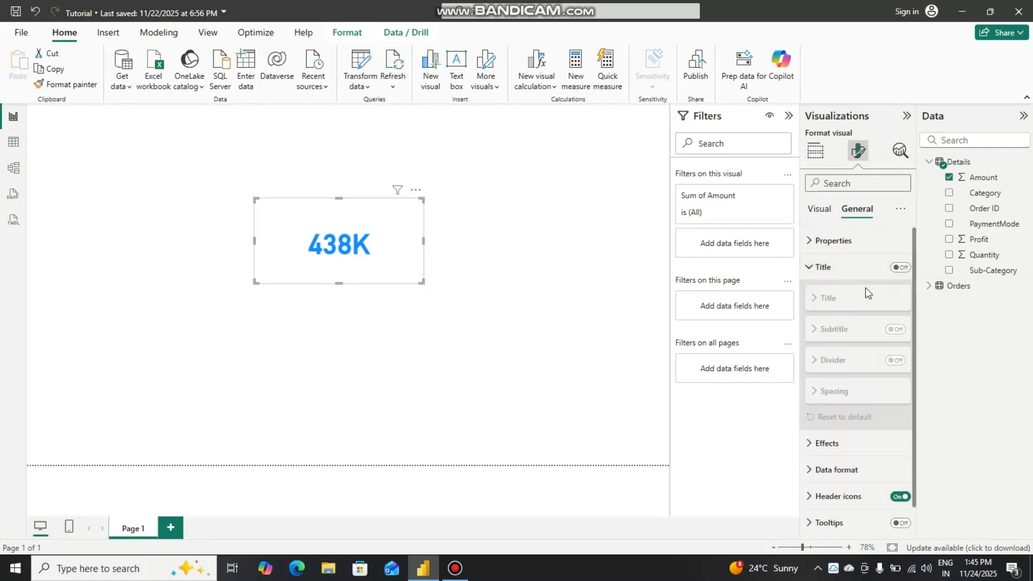
pyautogui.click(900, 268)
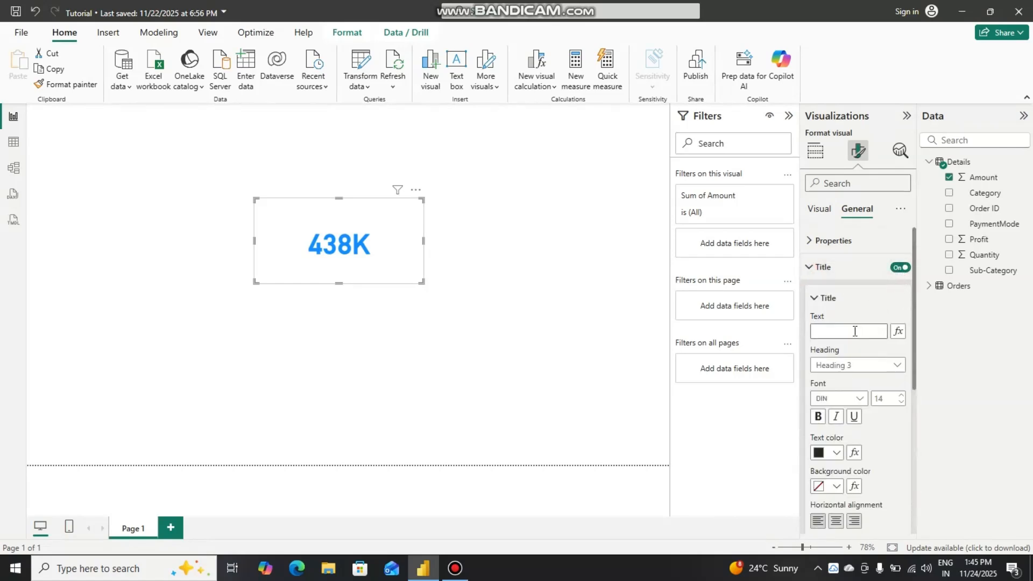
pyautogui.click(855, 332)
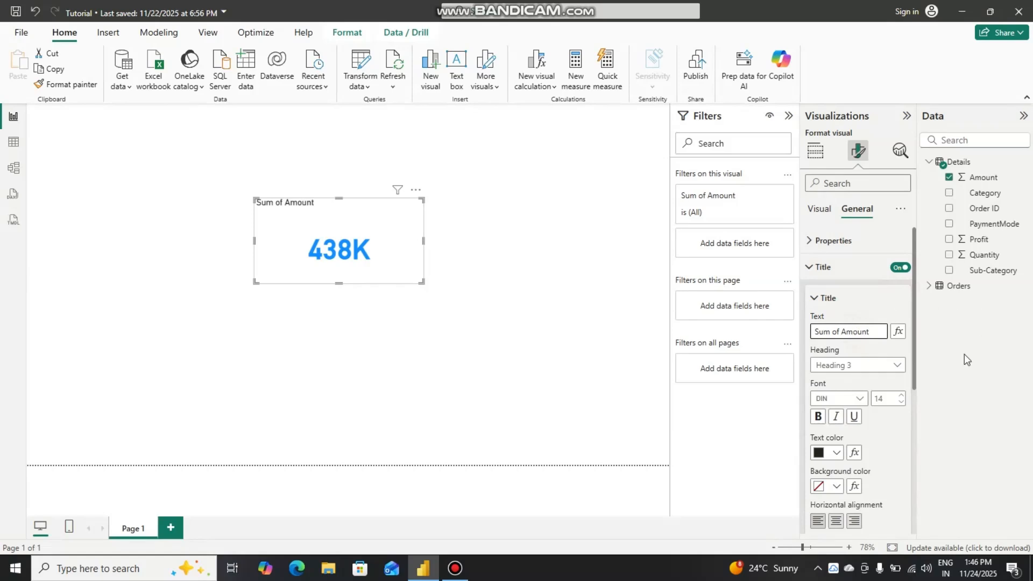
# Format the card title as bold, italic and blue, and align it to the center
pyautogui.click(820, 417)
pyautogui.scroll(-2, 856, 377)
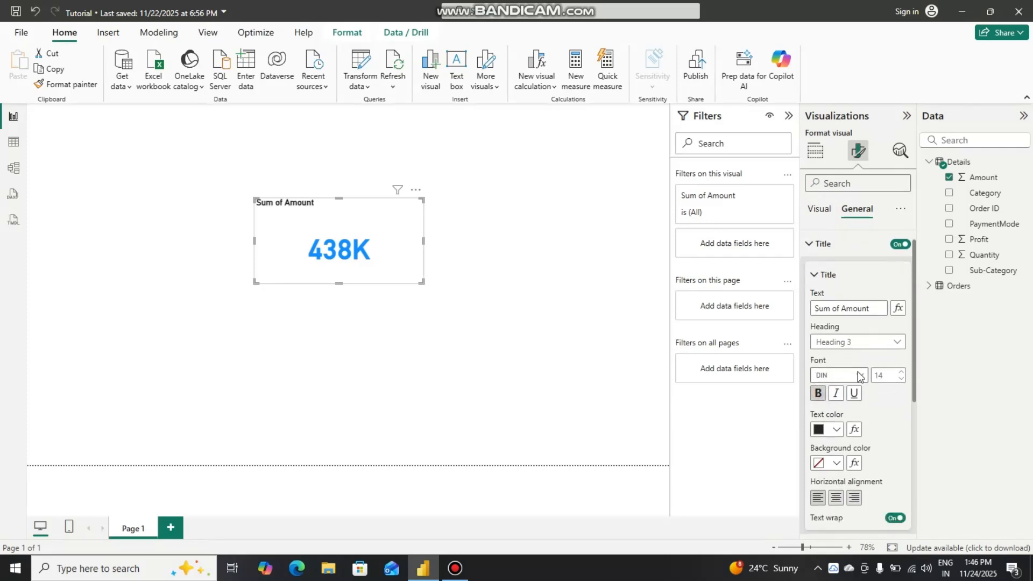
pyautogui.click(835, 355)
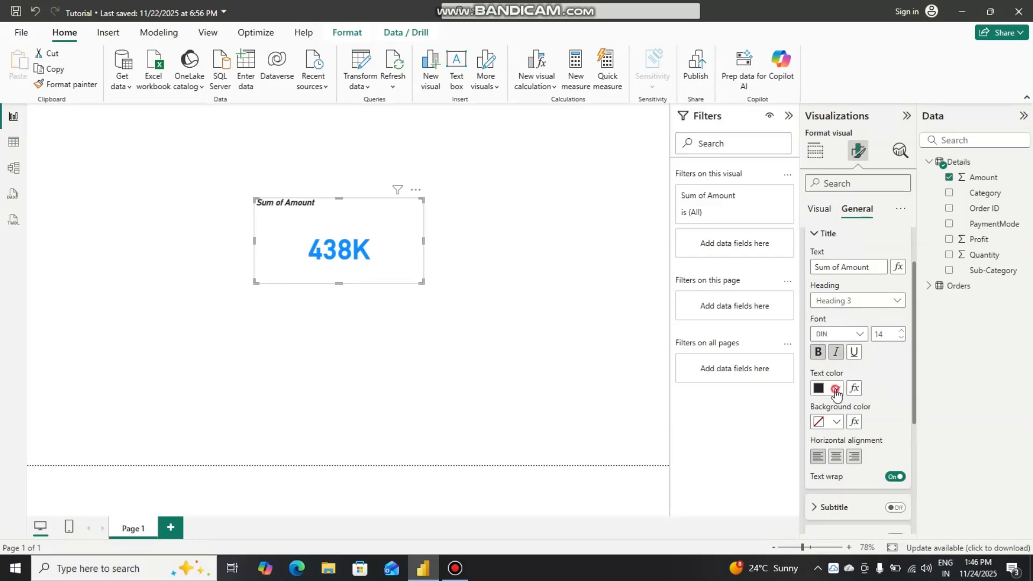
pyautogui.click(836, 390)
pyautogui.click(823, 333)
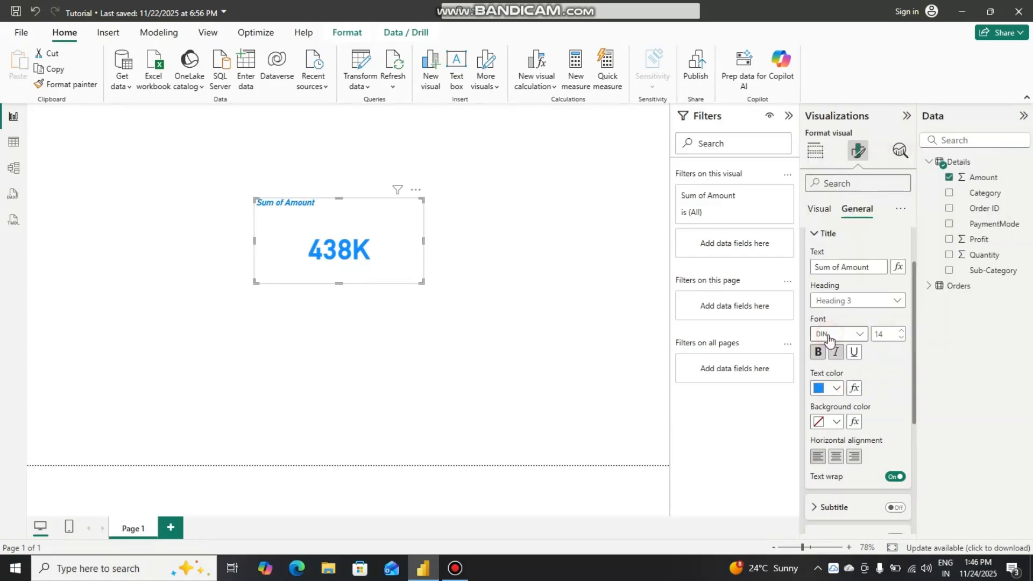
pyautogui.click(835, 458)
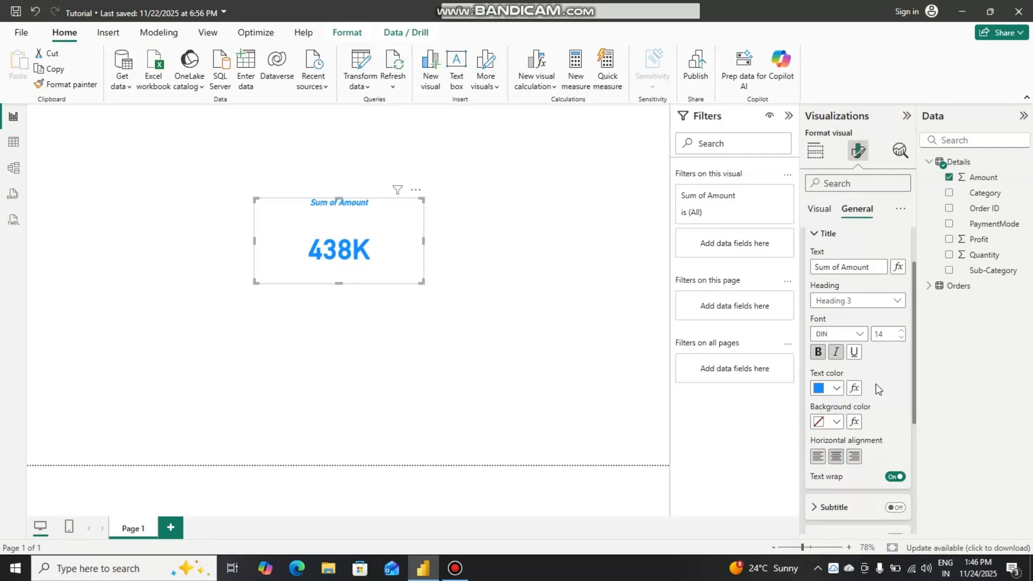
pyautogui.scroll(-2, 878, 391)
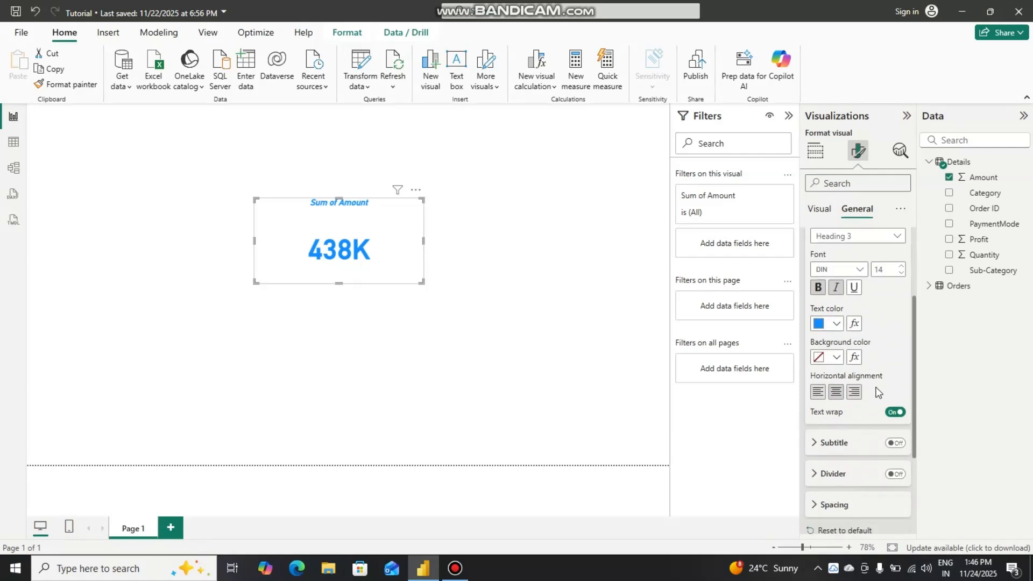
pyautogui.scroll(4, 840, 382)
pyautogui.click(809, 267)
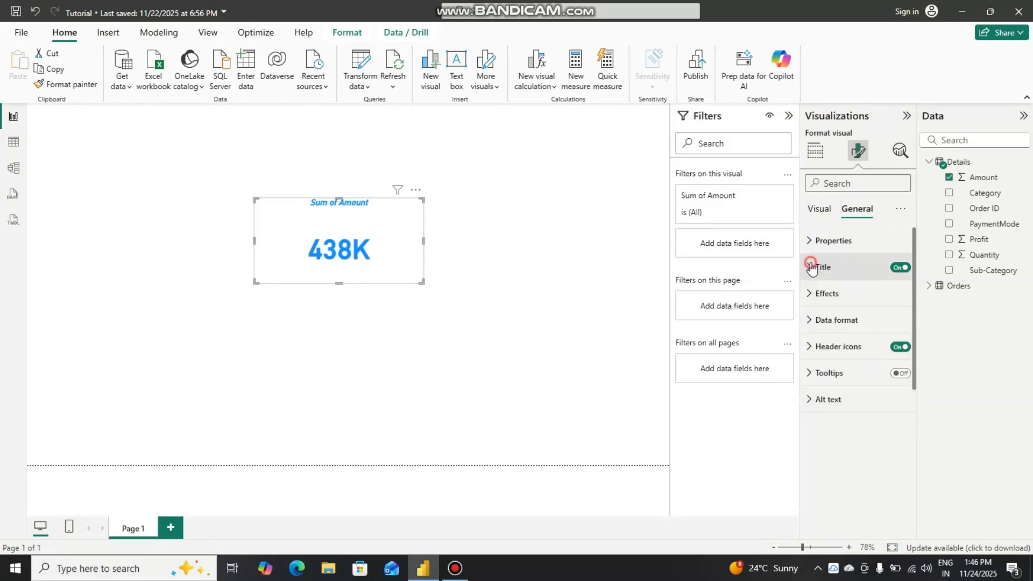
# Set the card's background to light orange with 45% transparency, after trying light red and light yellow
pyautogui.click(807, 296)
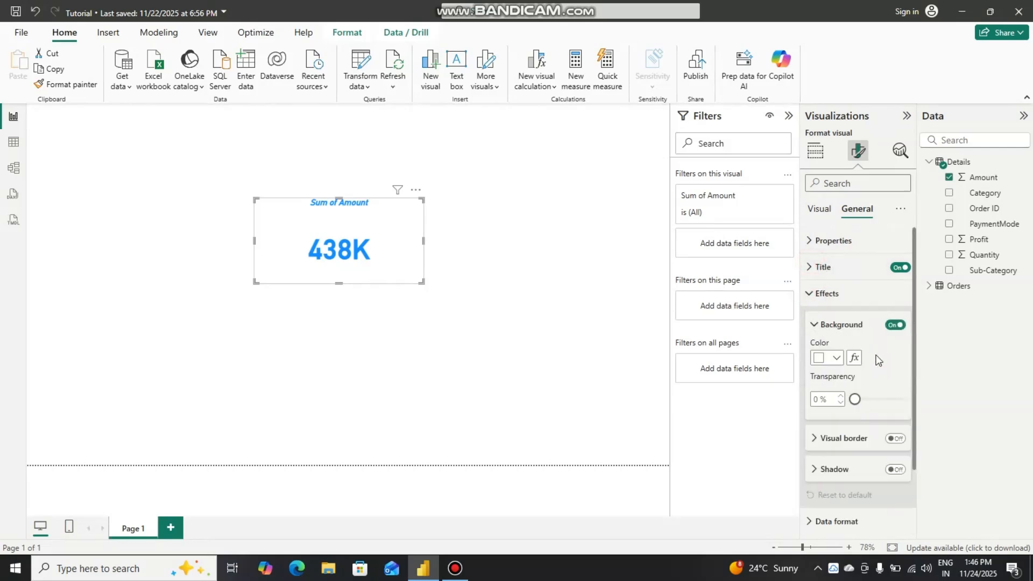
pyautogui.scroll(-1, 878, 359)
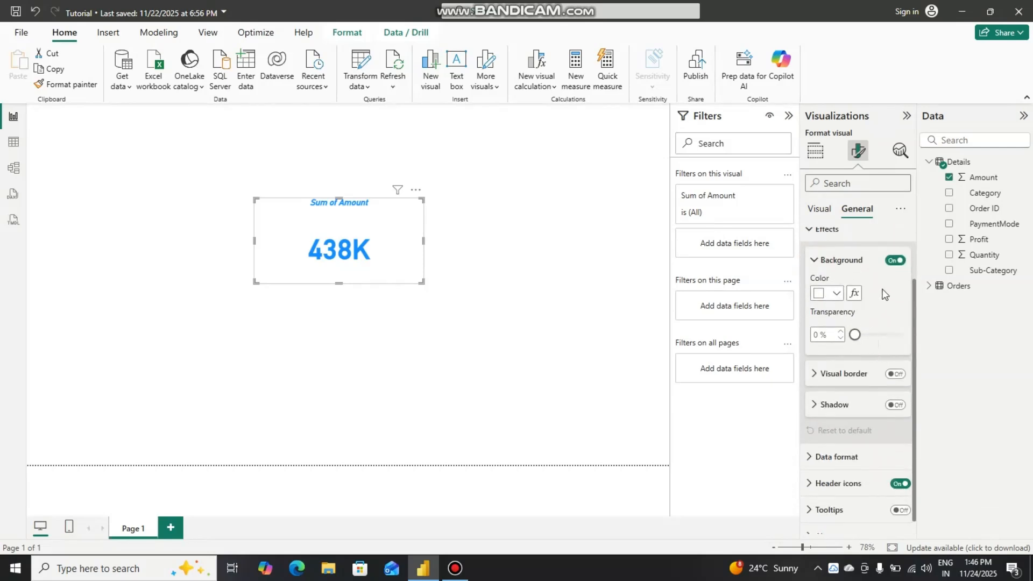
pyautogui.click(834, 293)
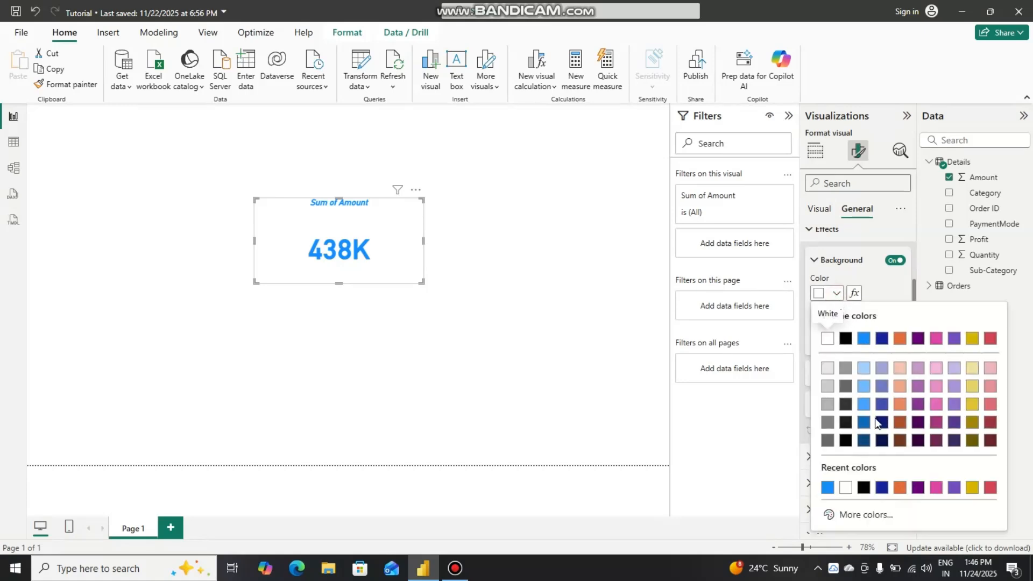
pyautogui.click(988, 387)
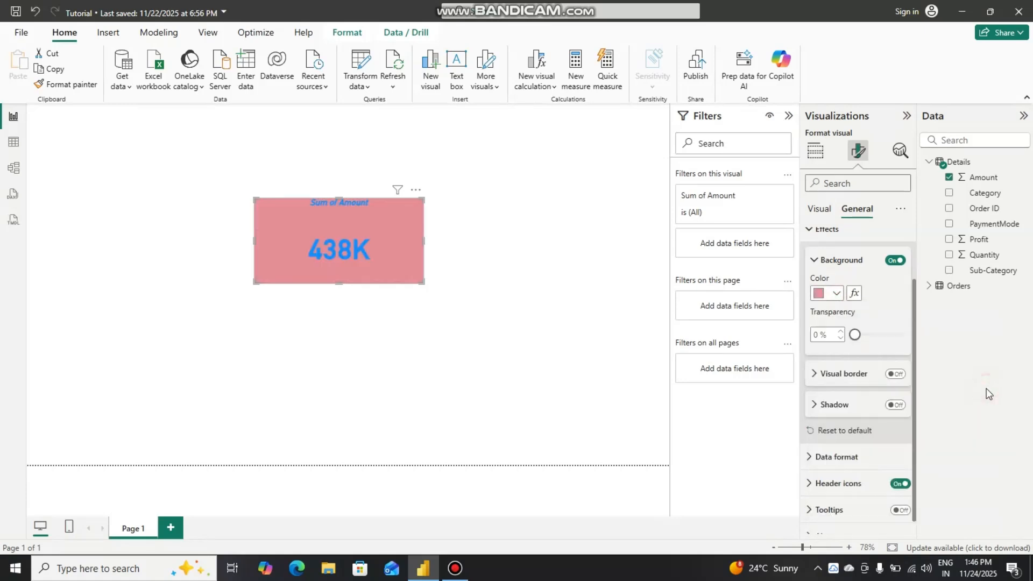
pyautogui.click(837, 293)
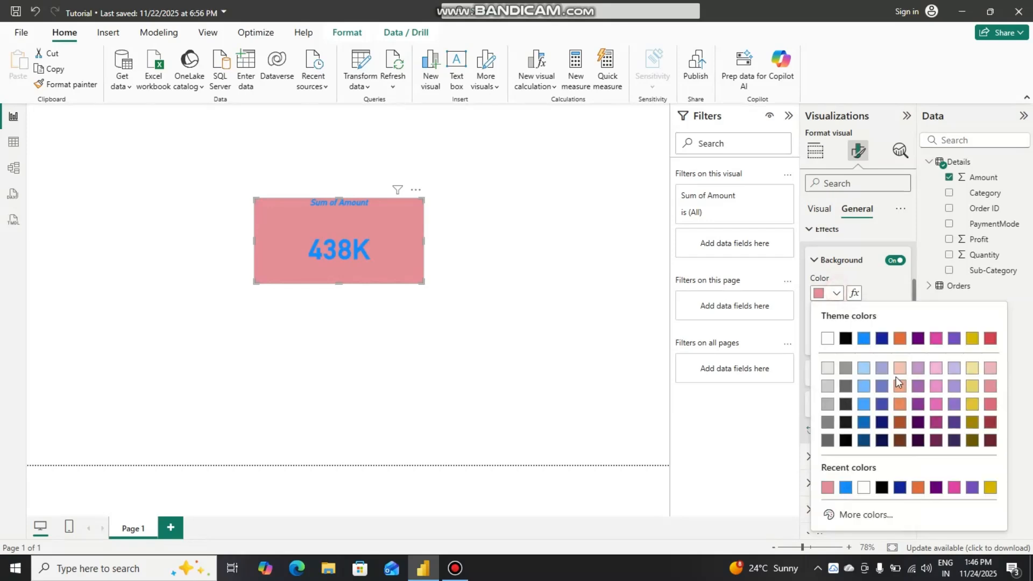
pyautogui.click(971, 374)
pyautogui.click(837, 294)
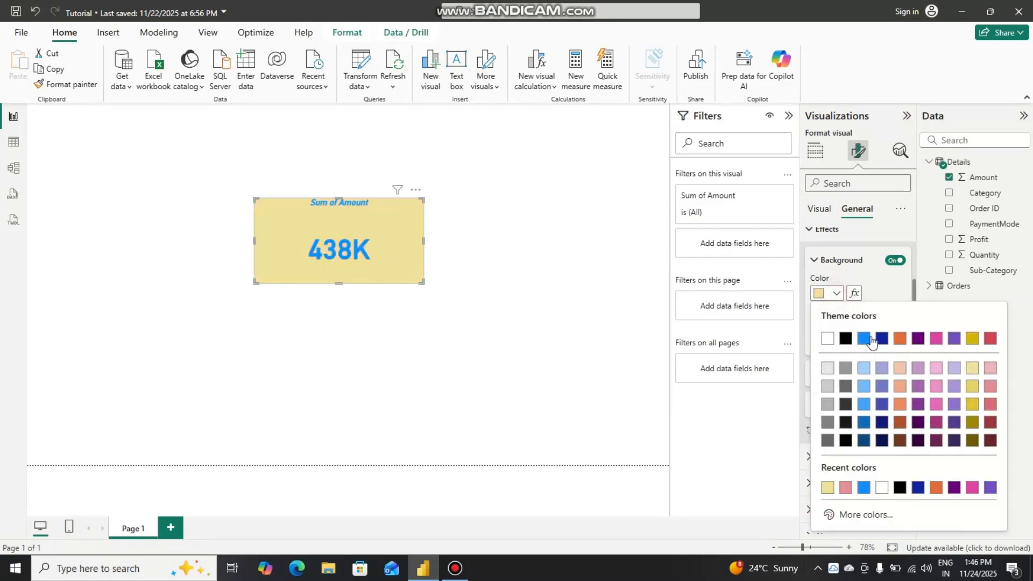
pyautogui.click(900, 372)
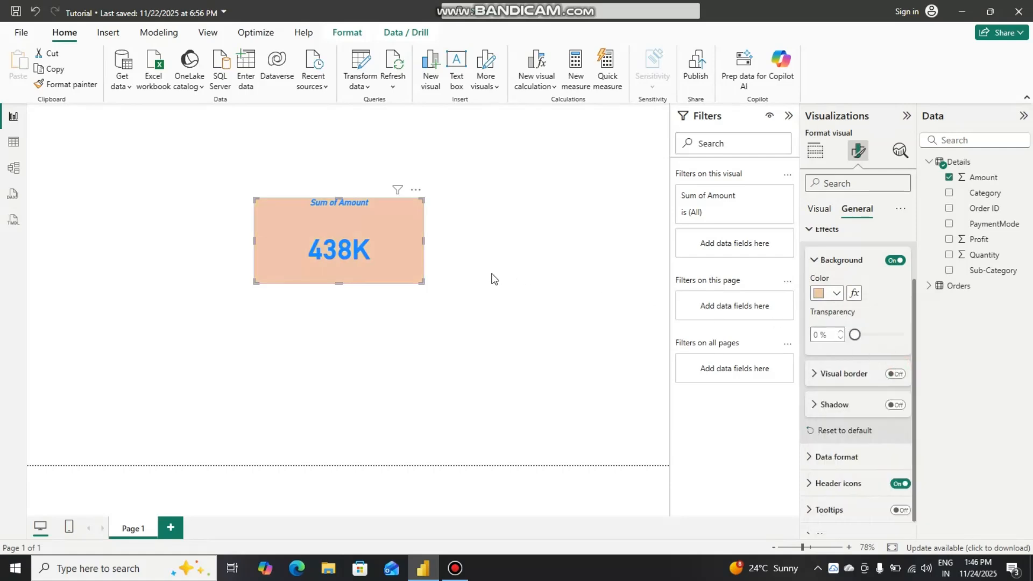
pyautogui.moveTo(855, 334); pyautogui.dragTo(903, 336)
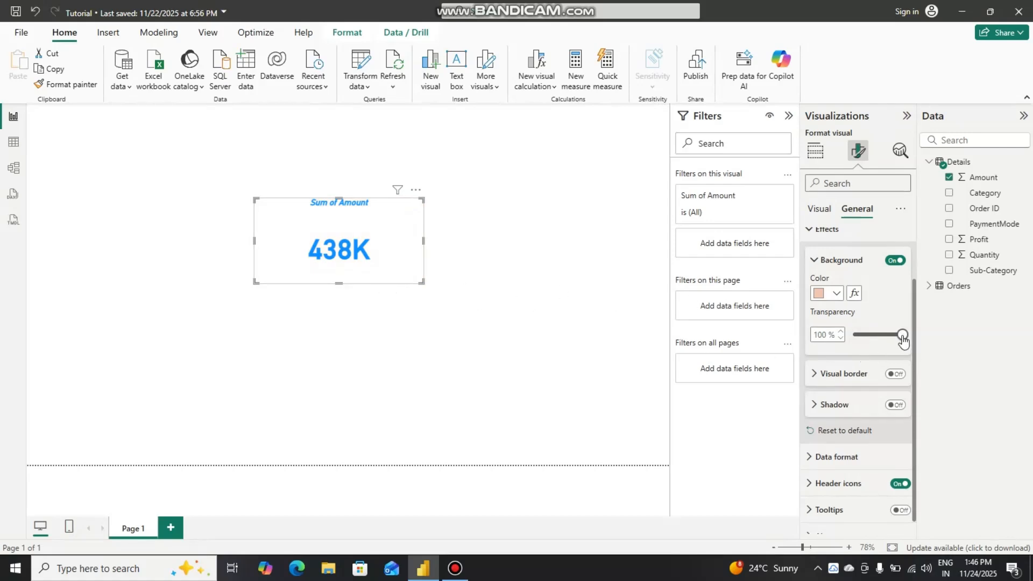
pyautogui.moveTo(903, 340); pyautogui.dragTo(878, 339)
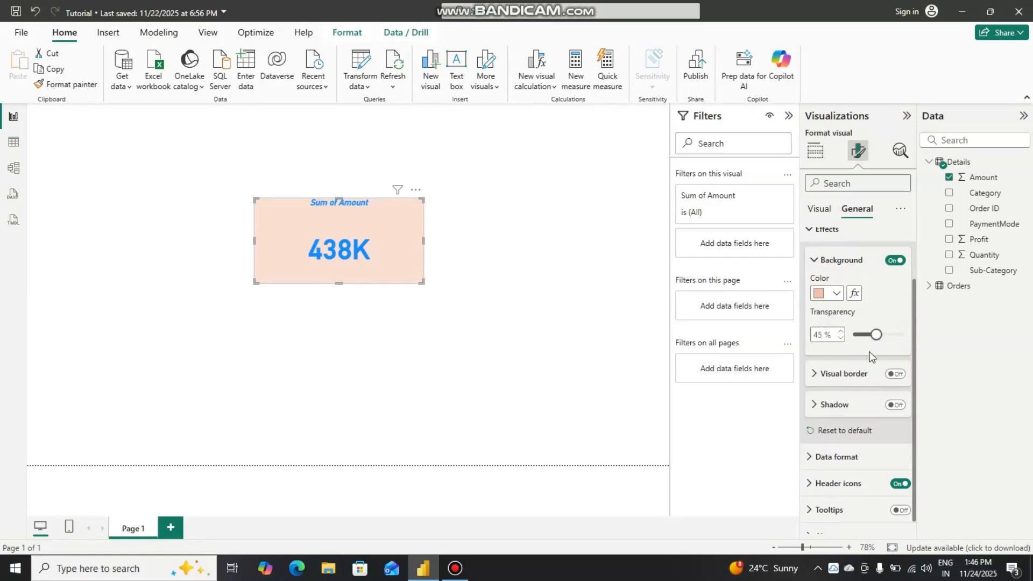
# Turn on the card's visual border, keep its color black and set its width to 3 px
pyautogui.click(894, 376)
pyautogui.click(821, 375)
pyautogui.scroll(-1, 861, 350)
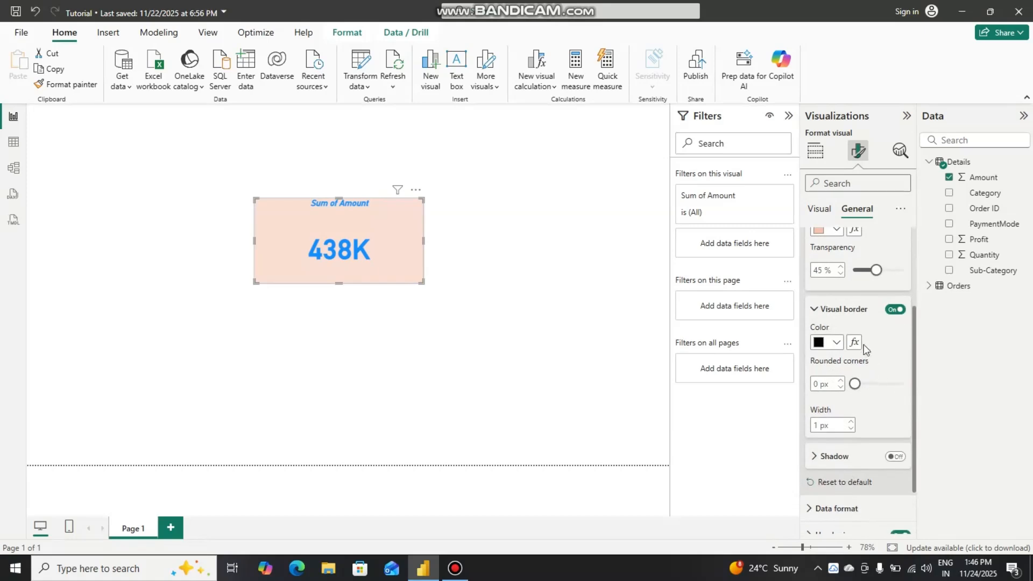
pyautogui.click(835, 344)
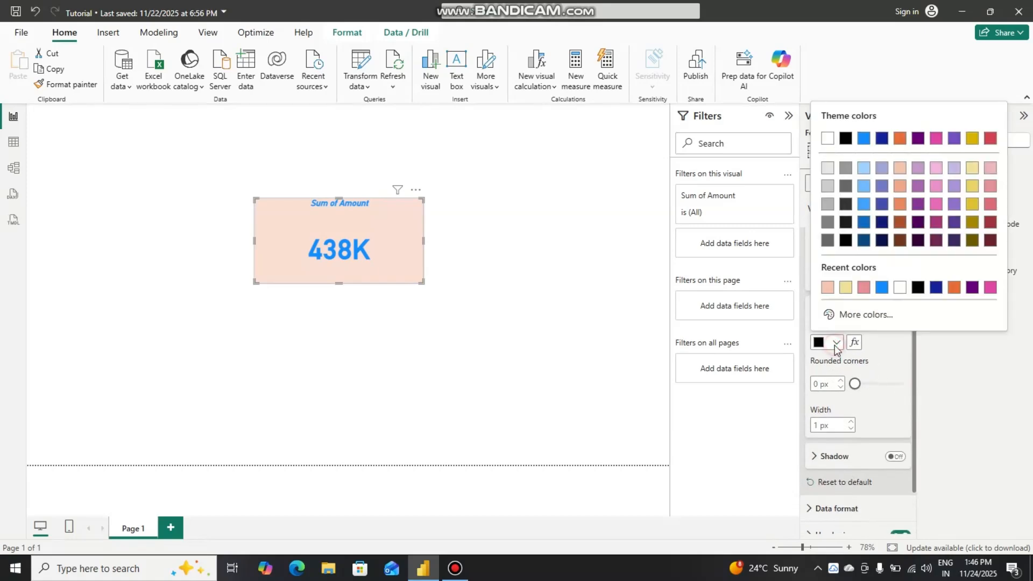
pyautogui.click(882, 362)
pyautogui.click(851, 422)
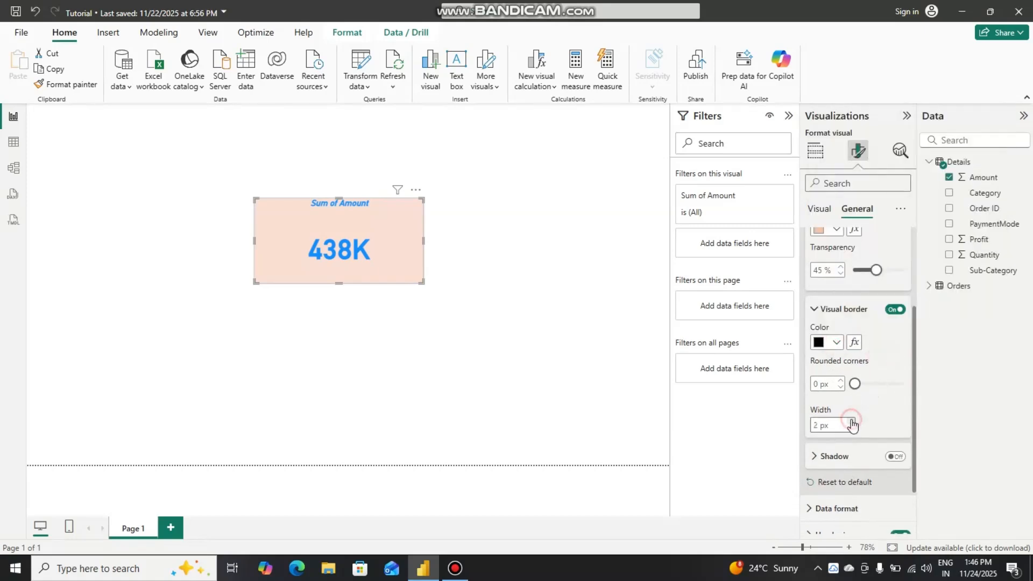
pyautogui.click(851, 423)
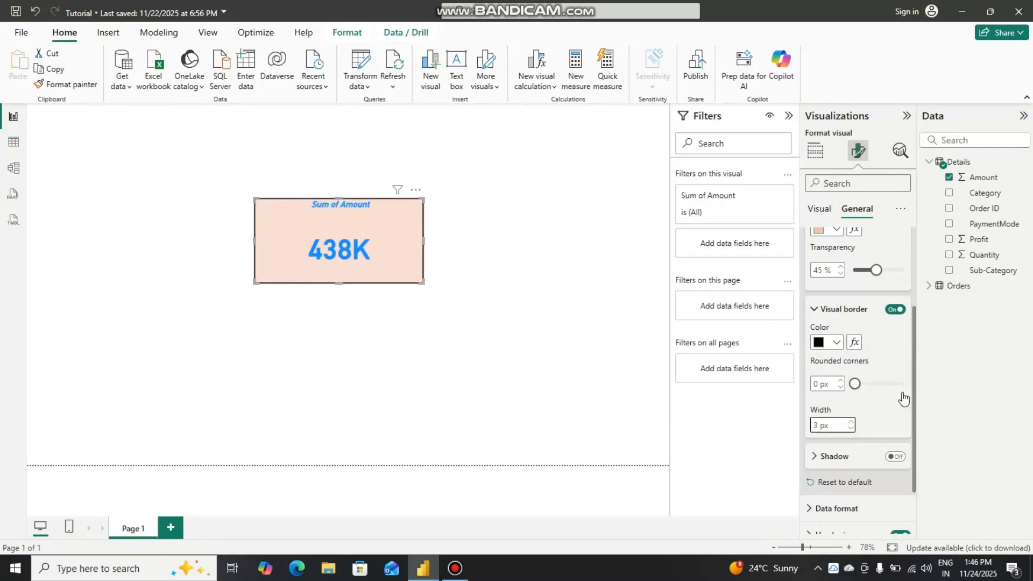
# Set the card border's rounded corners to 5 px and deselect the card
pyautogui.click(842, 382)
pyautogui.click(842, 381)
pyautogui.click(842, 382)
pyautogui.click(842, 382)
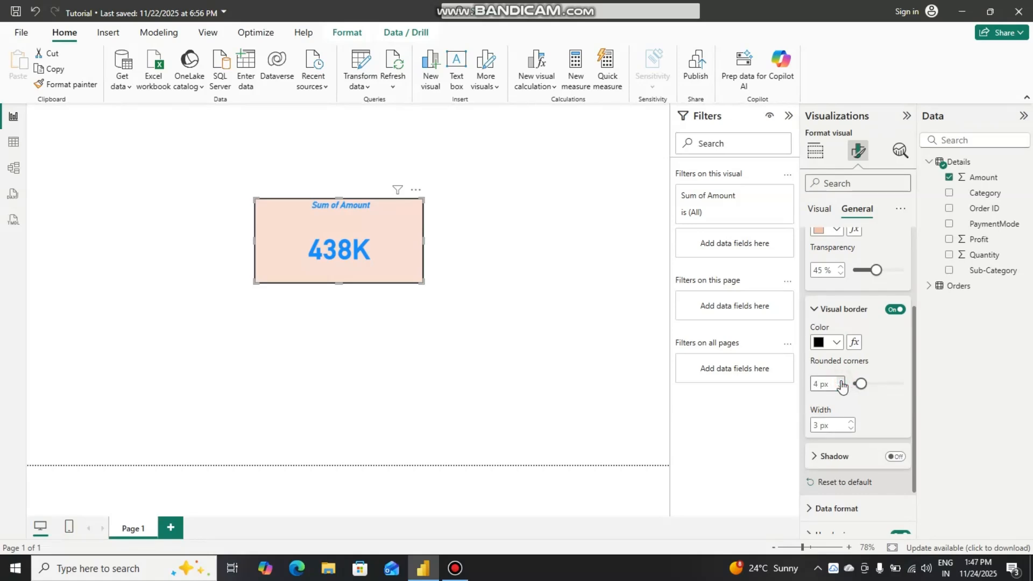
pyautogui.click(842, 382)
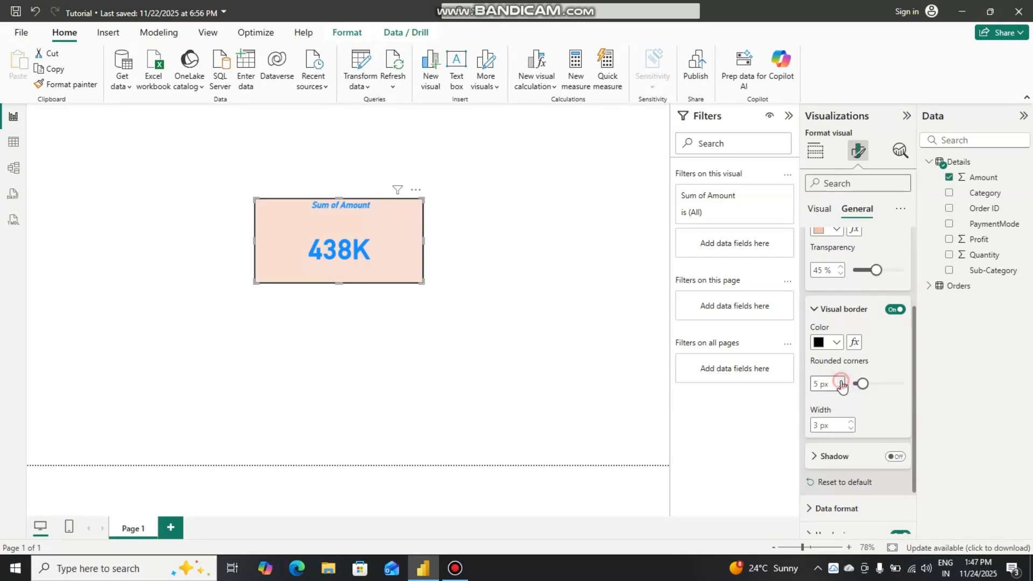
pyautogui.click(532, 352)
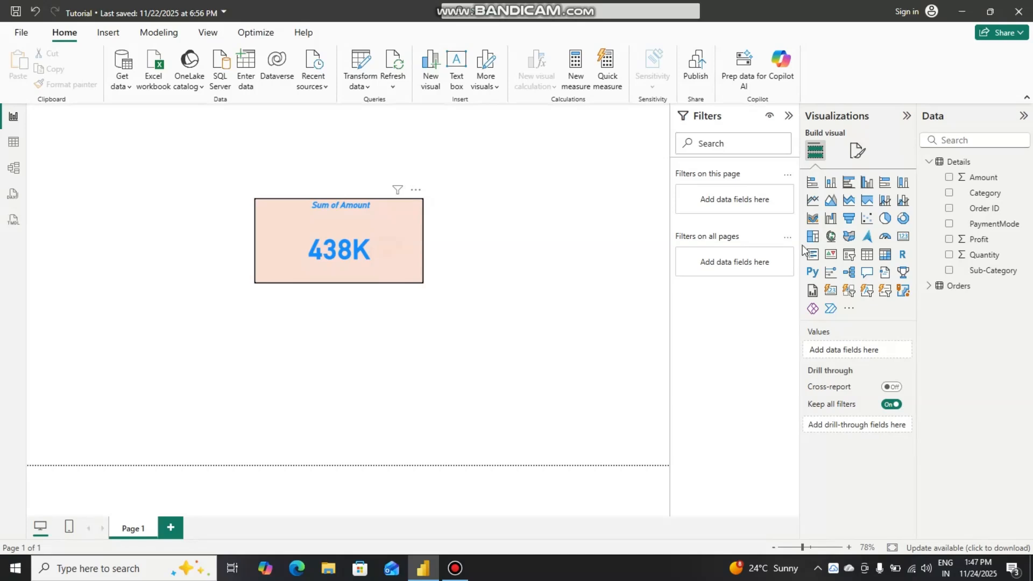
# Examine the data format options in the card's general formatting settings
pyautogui.click(858, 152)
pyautogui.click(857, 208)
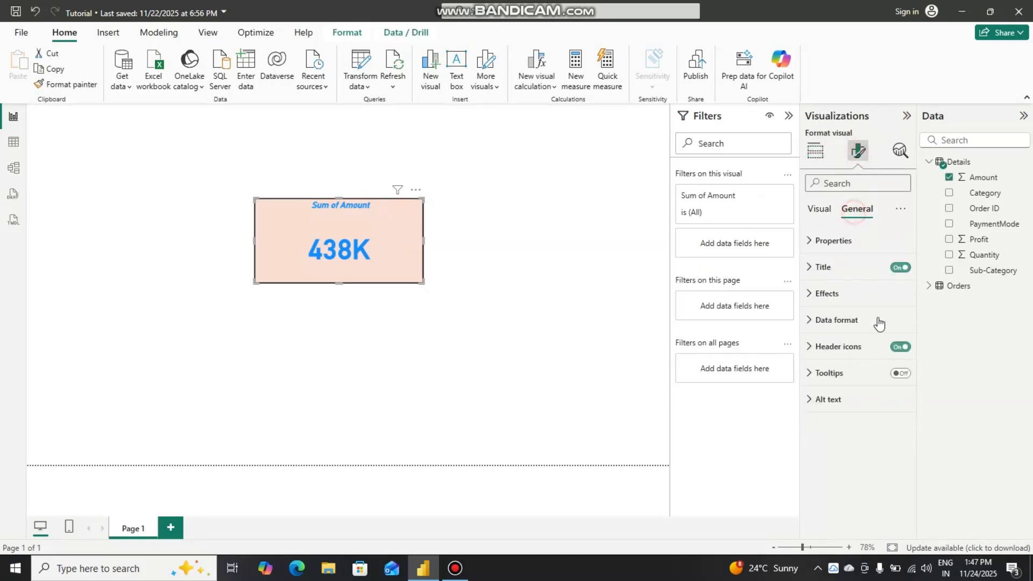
pyautogui.click(811, 326)
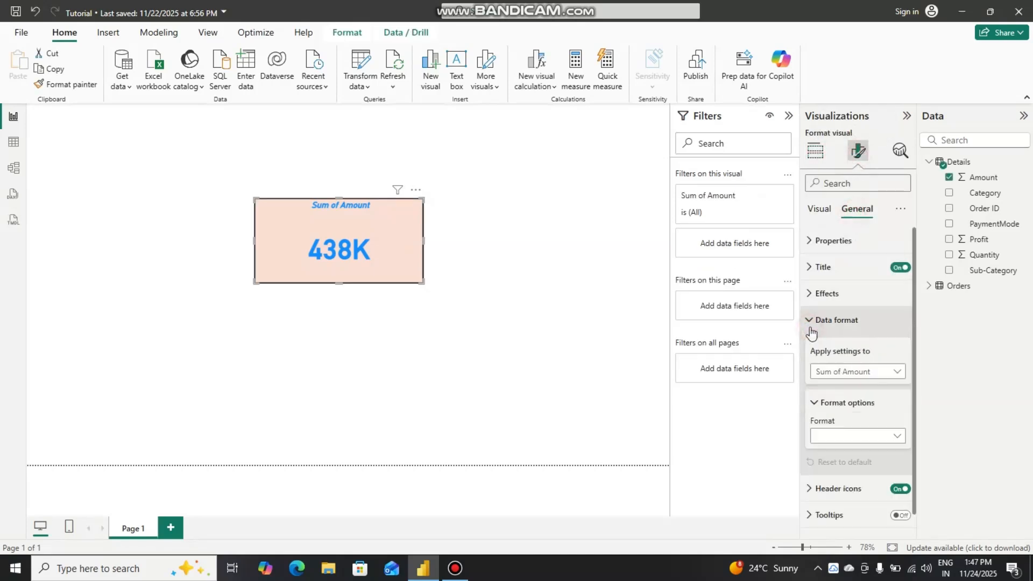
pyautogui.scroll(-1, 857, 357)
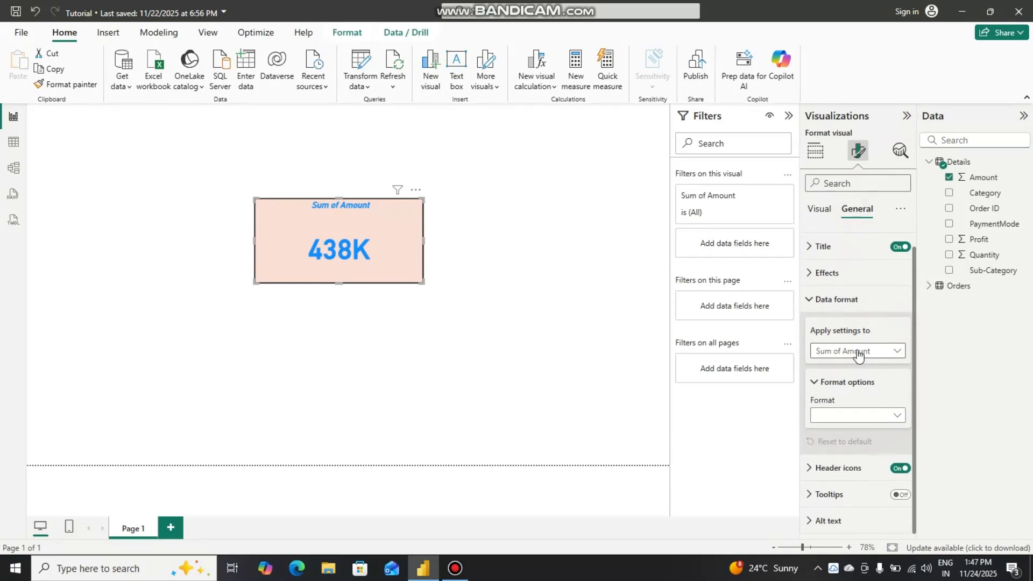
pyautogui.scroll(1, 858, 357)
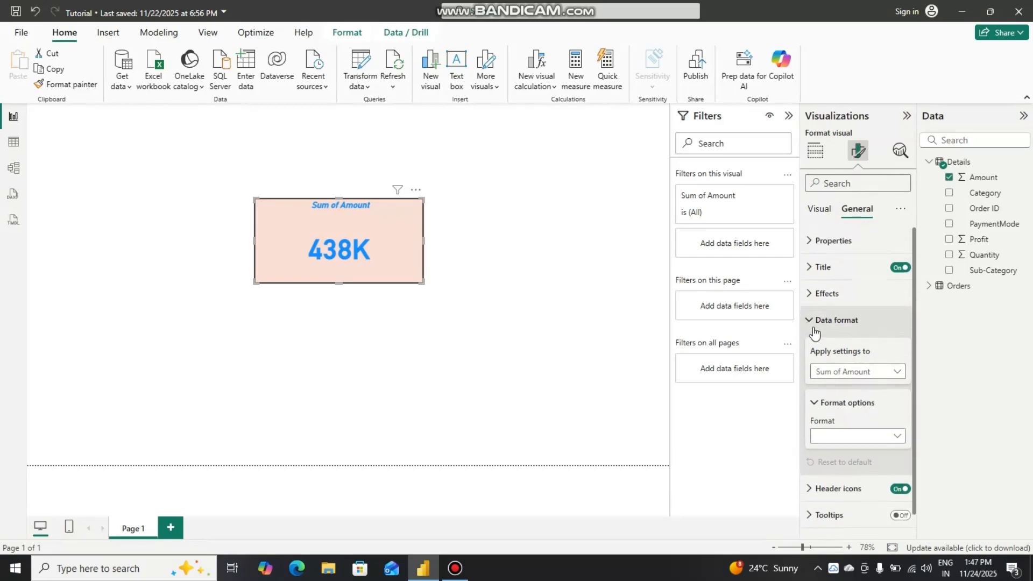
pyautogui.click(815, 323)
# Turn on the card's shadow effect, keeping the Outside offset and the Bottom right position
pyautogui.click(823, 293)
pyautogui.scroll(-3, 835, 366)
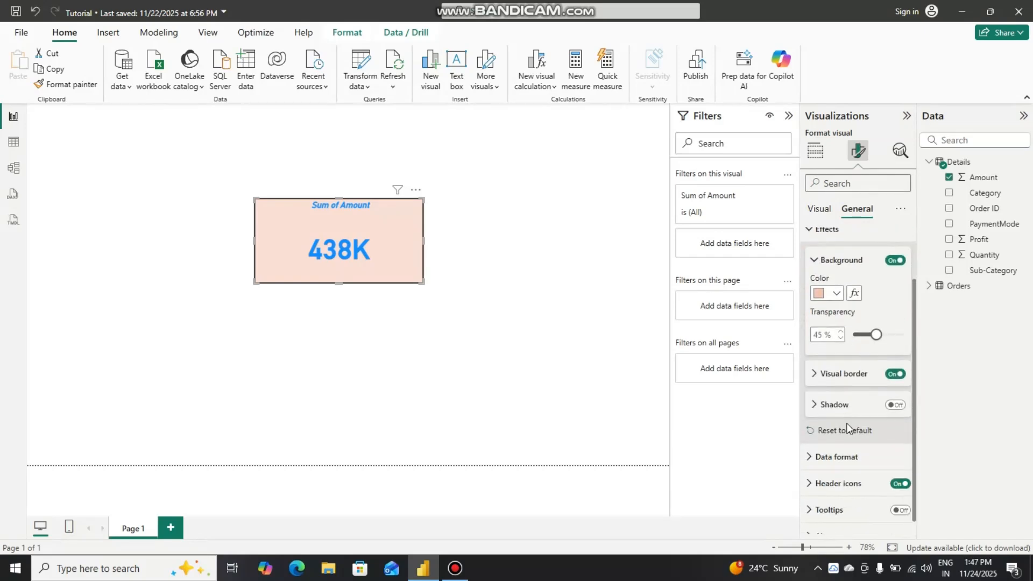
pyautogui.click(818, 413)
pyautogui.scroll(-3, 858, 412)
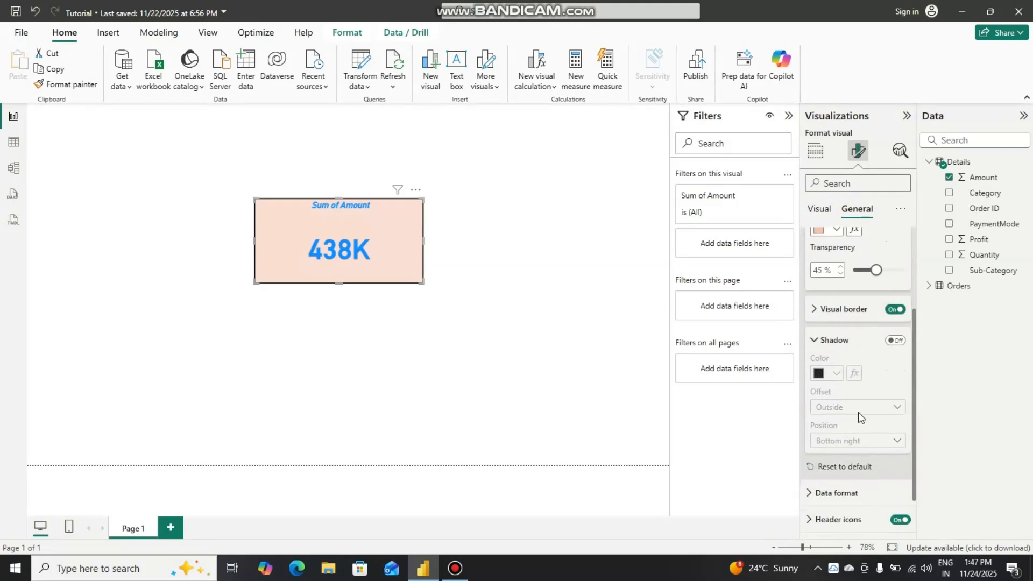
pyautogui.click(901, 342)
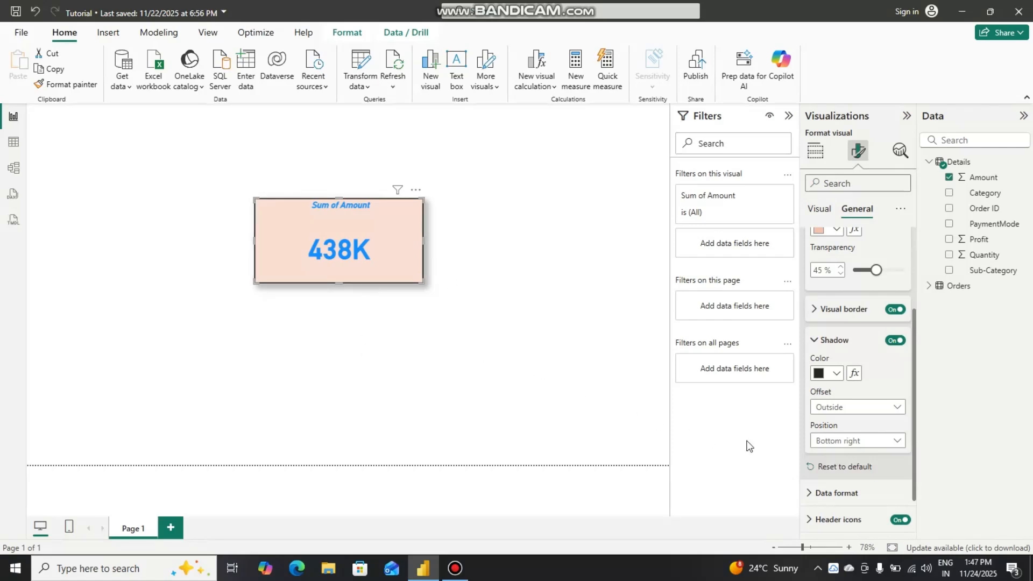
pyautogui.click(870, 406)
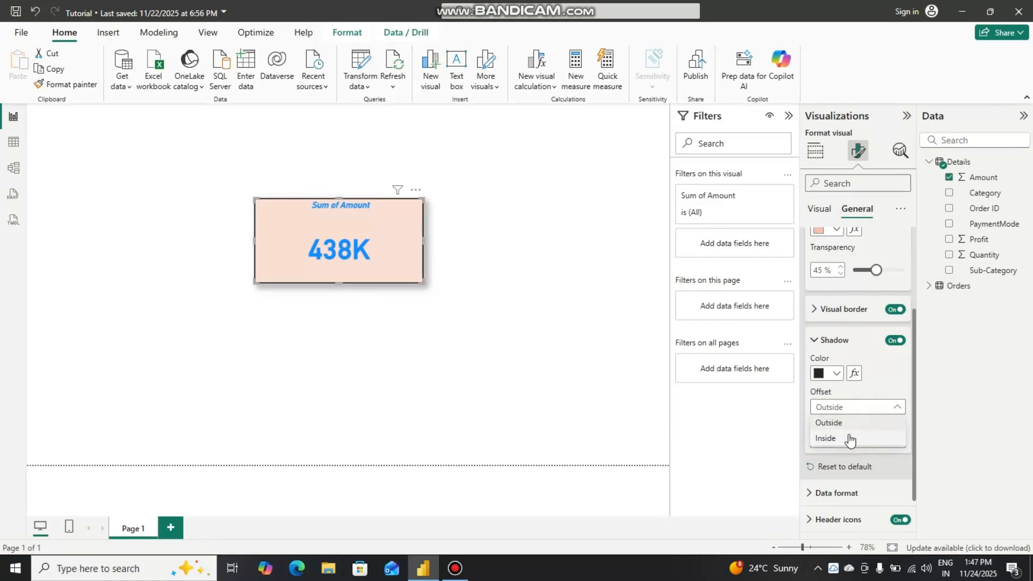
pyautogui.click(861, 422)
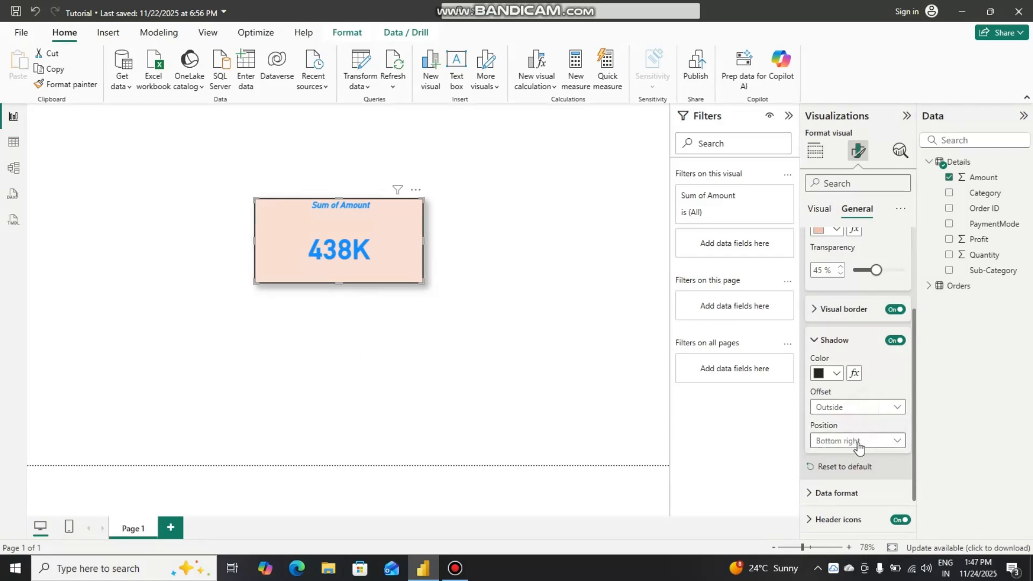
pyautogui.click(856, 441)
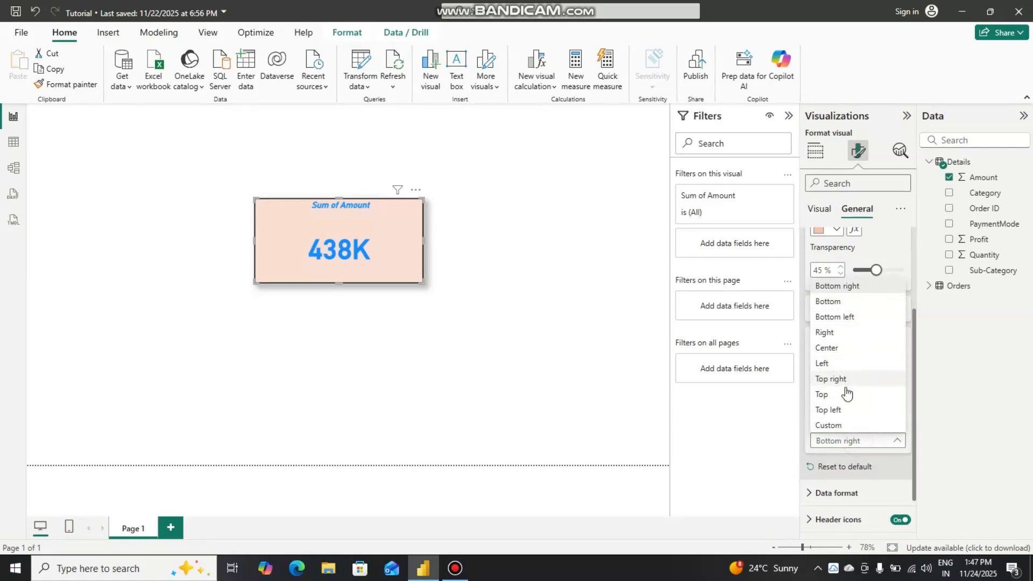
pyautogui.click(769, 440)
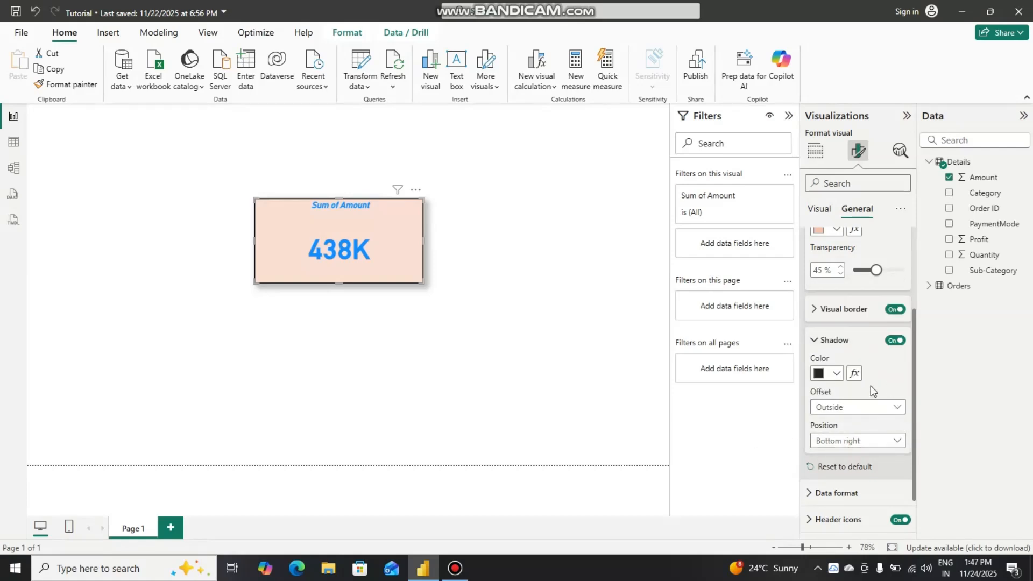
# Collapse the card's Shadow, Background and Effects settings and deselect the card
pyautogui.click(819, 344)
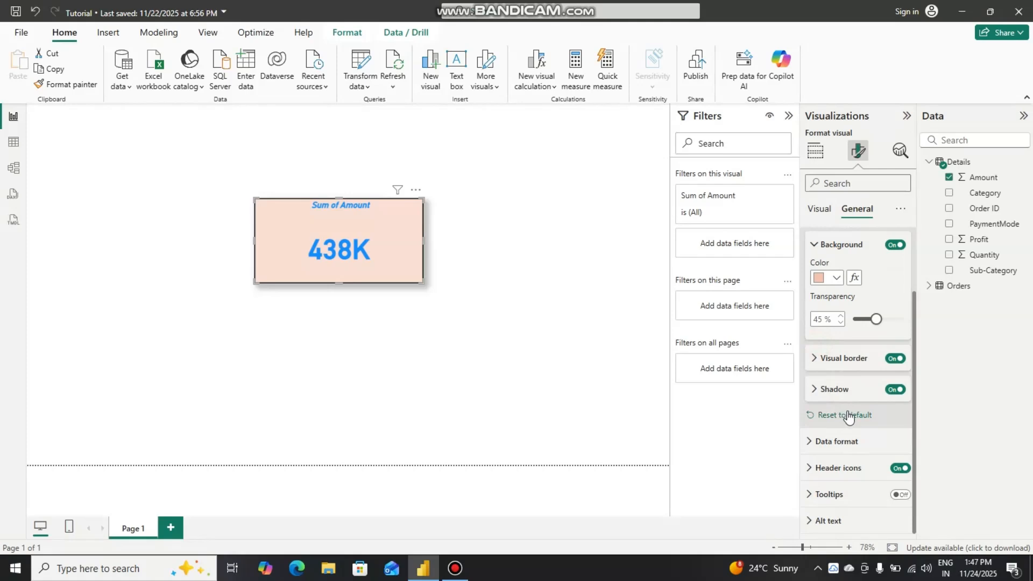
pyautogui.scroll(3, 848, 416)
pyautogui.click(814, 328)
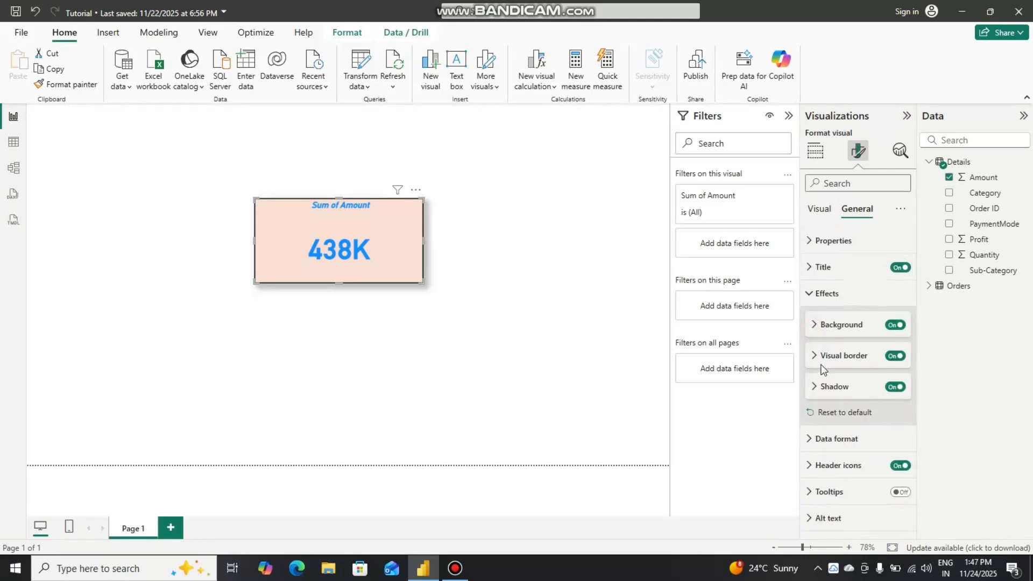
pyautogui.click(810, 294)
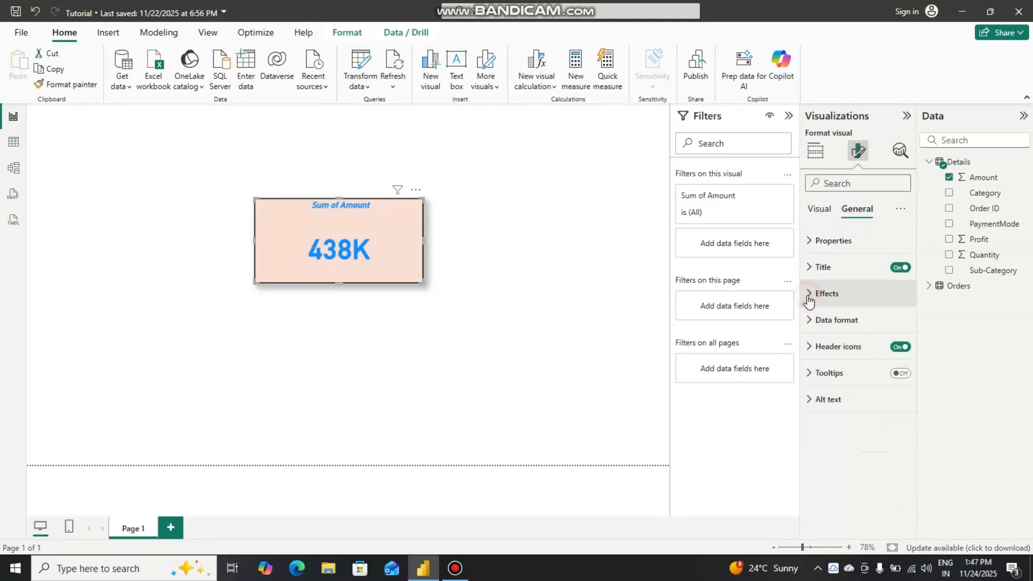
pyautogui.click(506, 352)
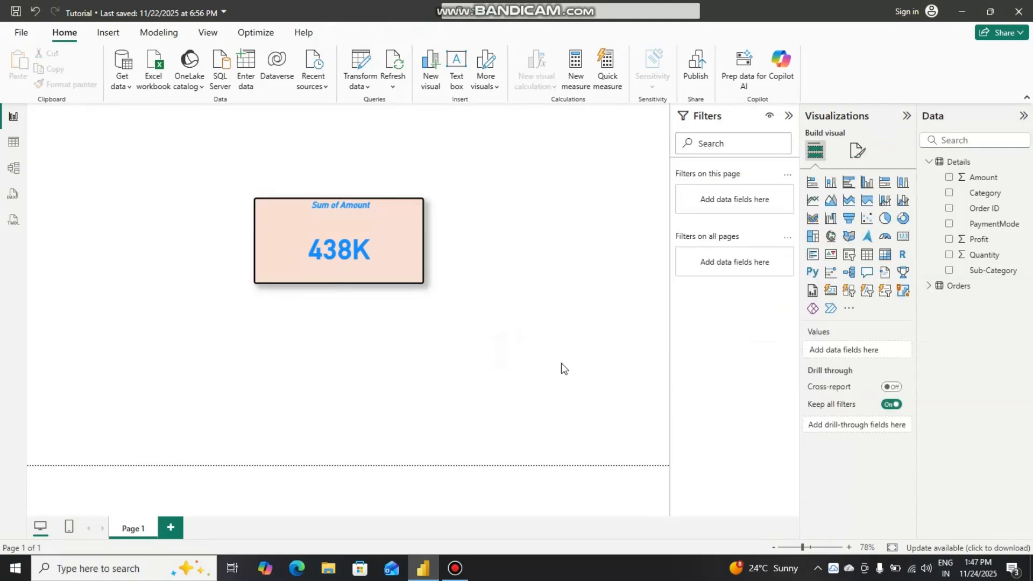